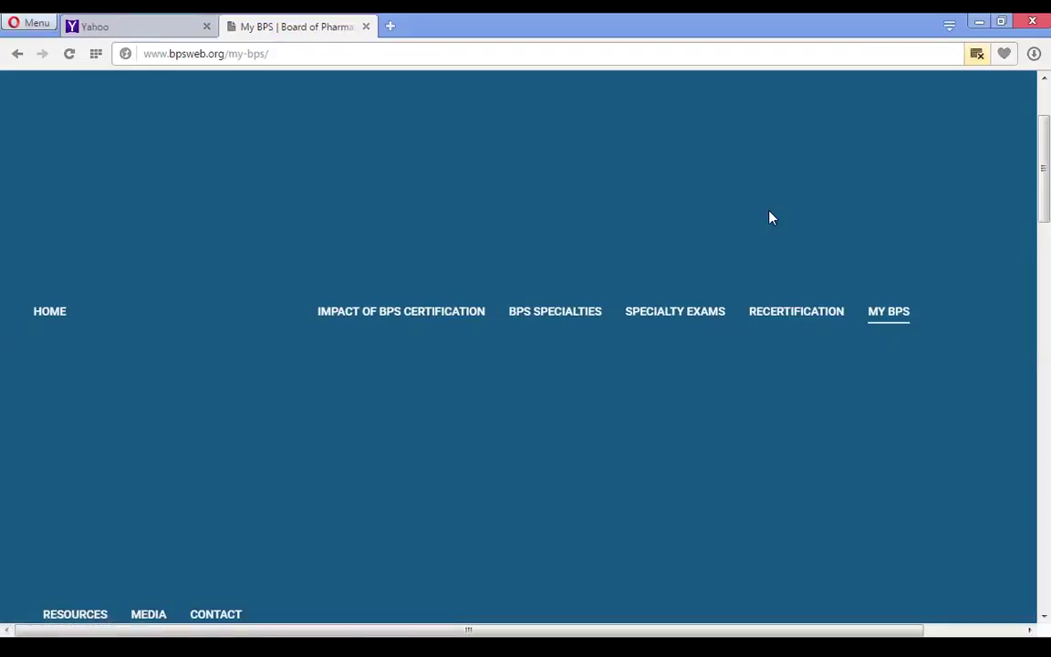
- Choose MY BPS > REGISTER to open the Create New Individual Account page
{"action": "mouse_move", "coordinate": [885, 315]}
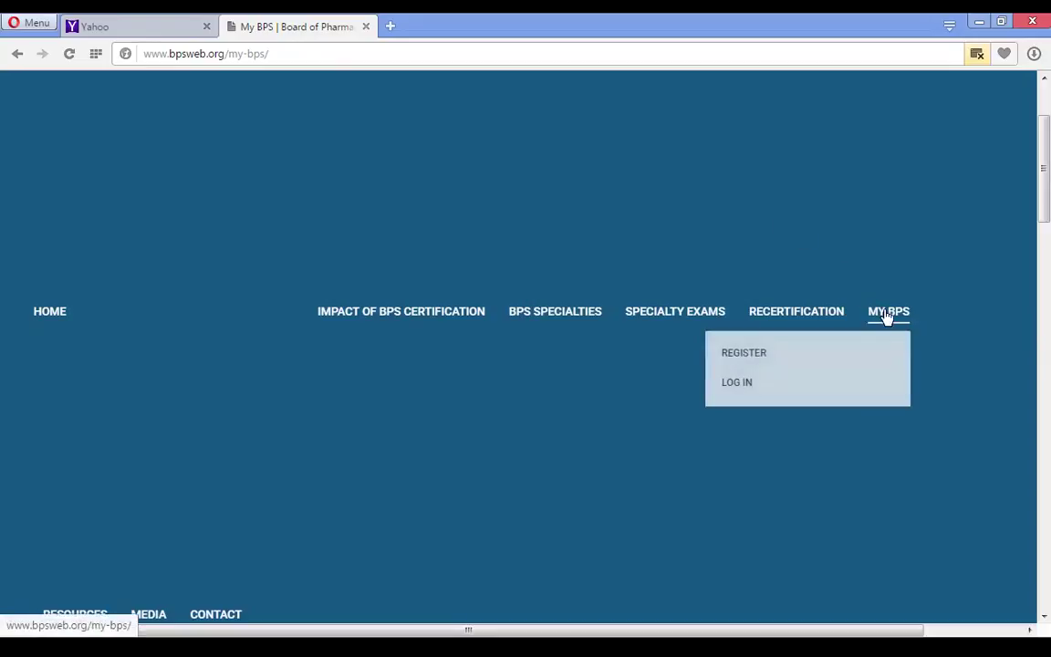
{"action": "left_click", "coordinate": [756, 353]}
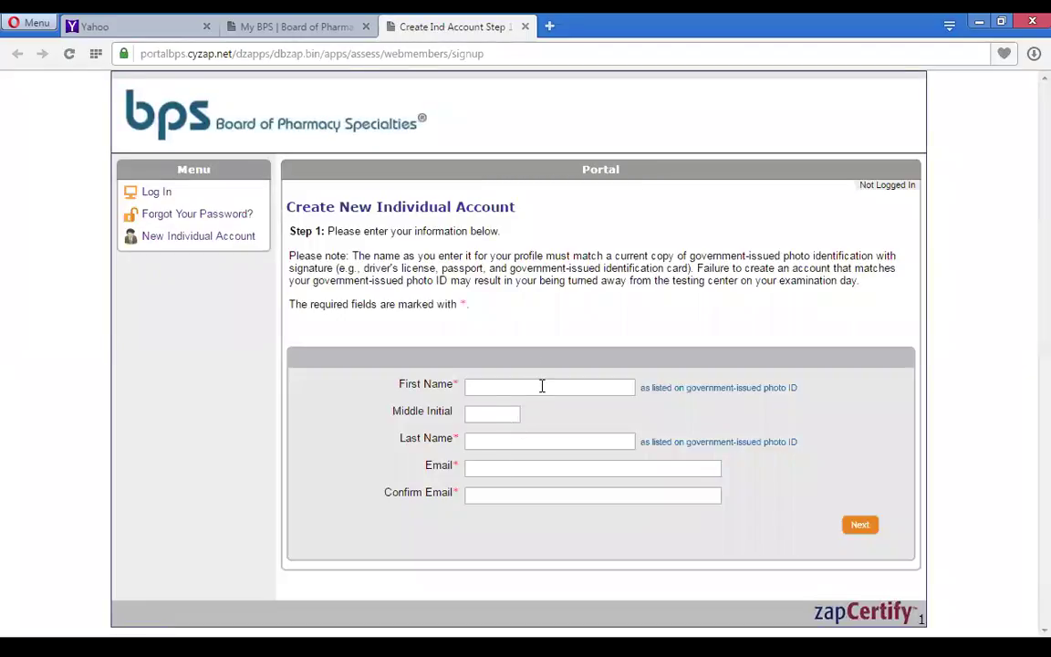
- Enter the applicant's first name, middle initial and last name
{"action": "left_click", "coordinate": [542, 386]}
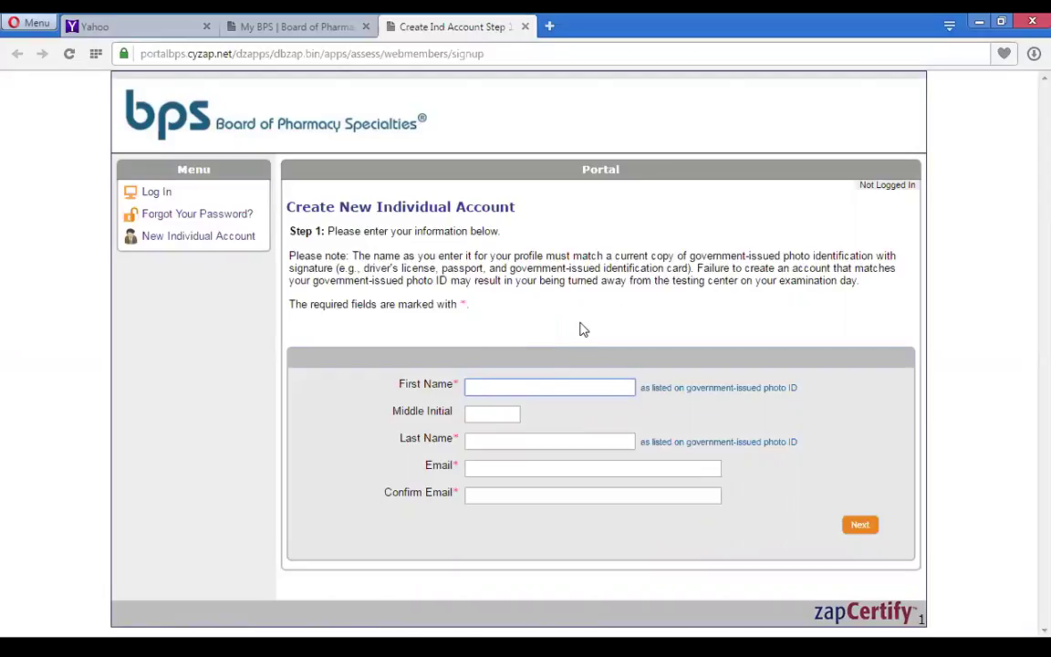
{"action": "type", "text": "A"}
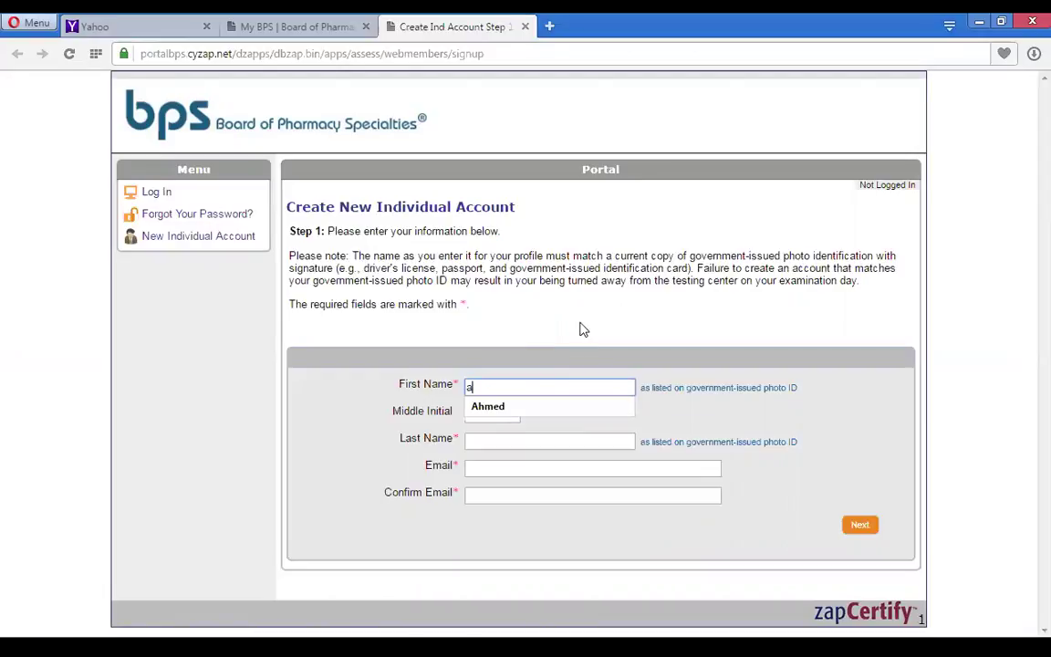
{"action": "left_click", "coordinate": [523, 412]}
{"action": "left_click", "coordinate": [487, 415]}
{"action": "type", "text": "M"}
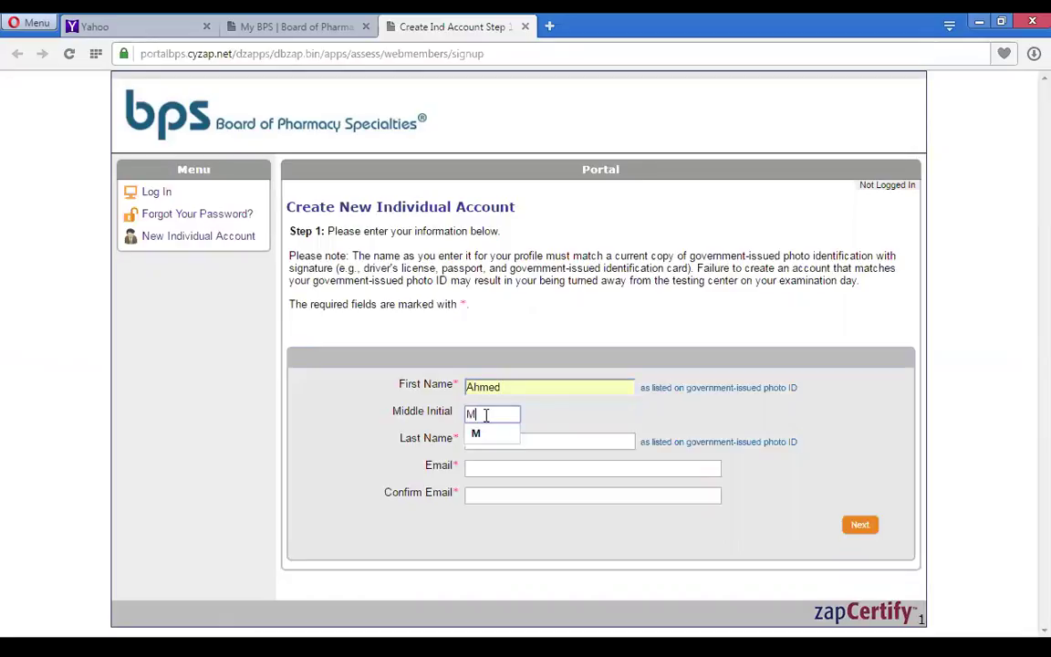
{"action": "left_click", "coordinate": [539, 443]}
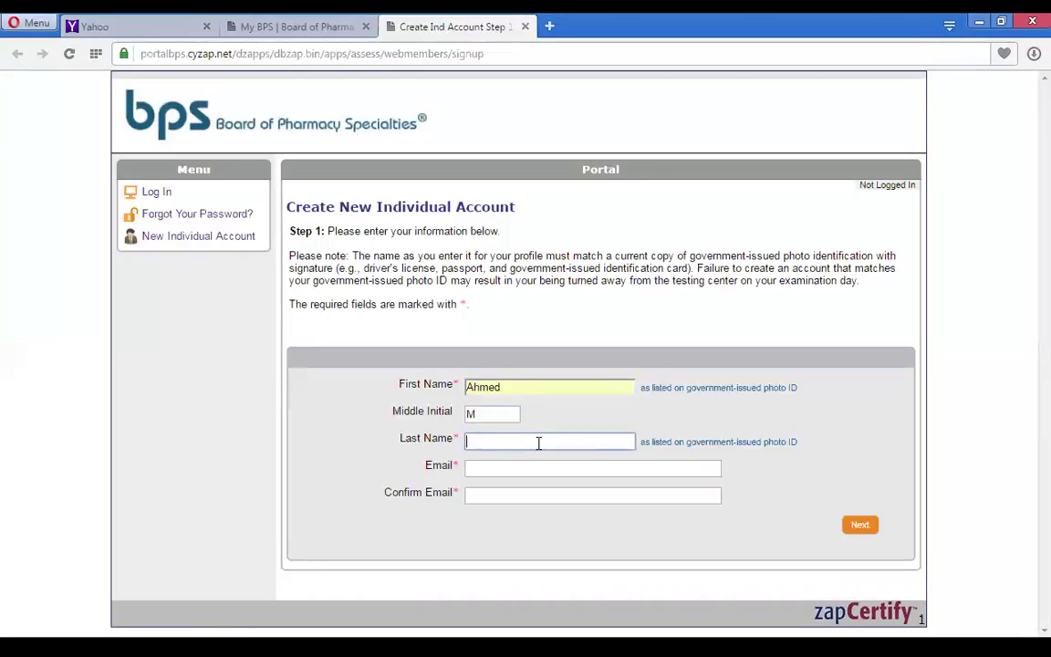
{"action": "type", "text": "abdelwahed"}
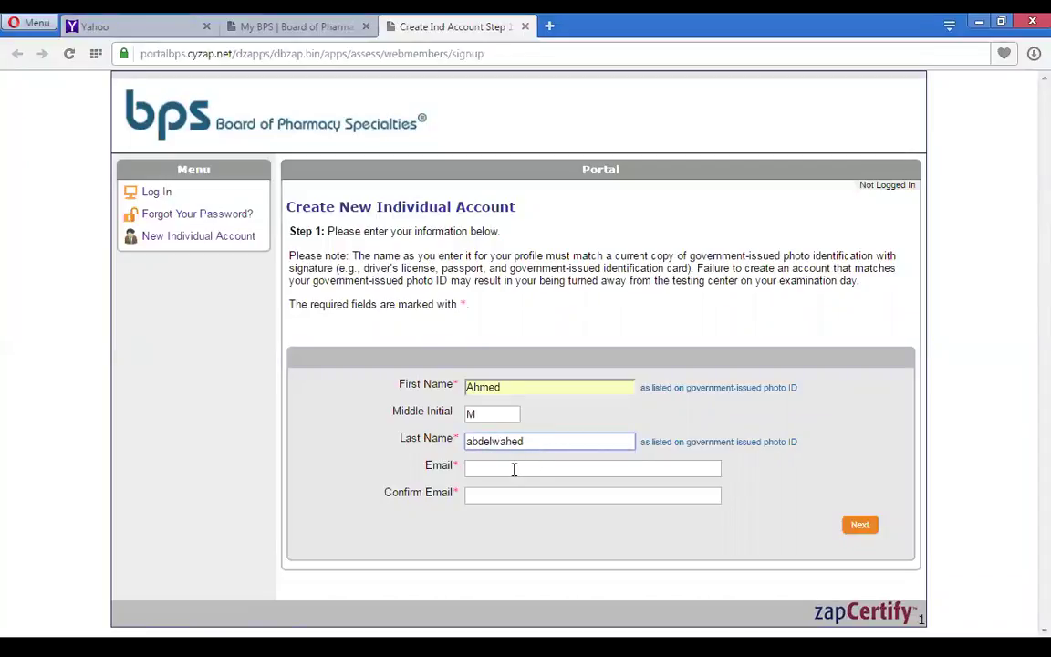
- Fill in and confirm the applicant's Yahoo e-mail address, then submit step 1
{"action": "left_click", "coordinate": [510, 469]}
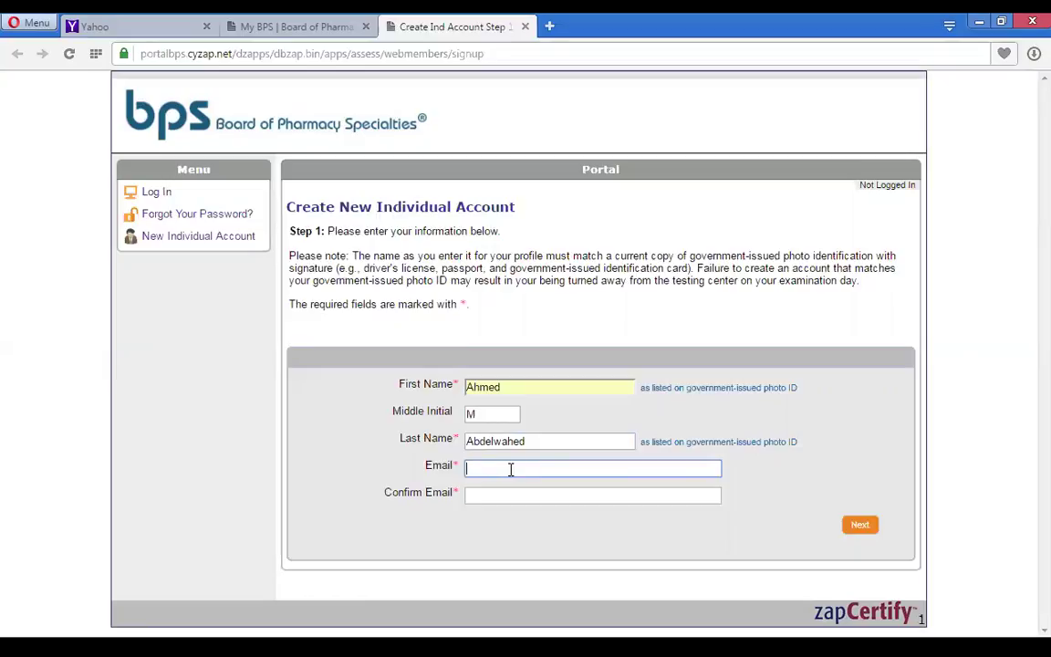
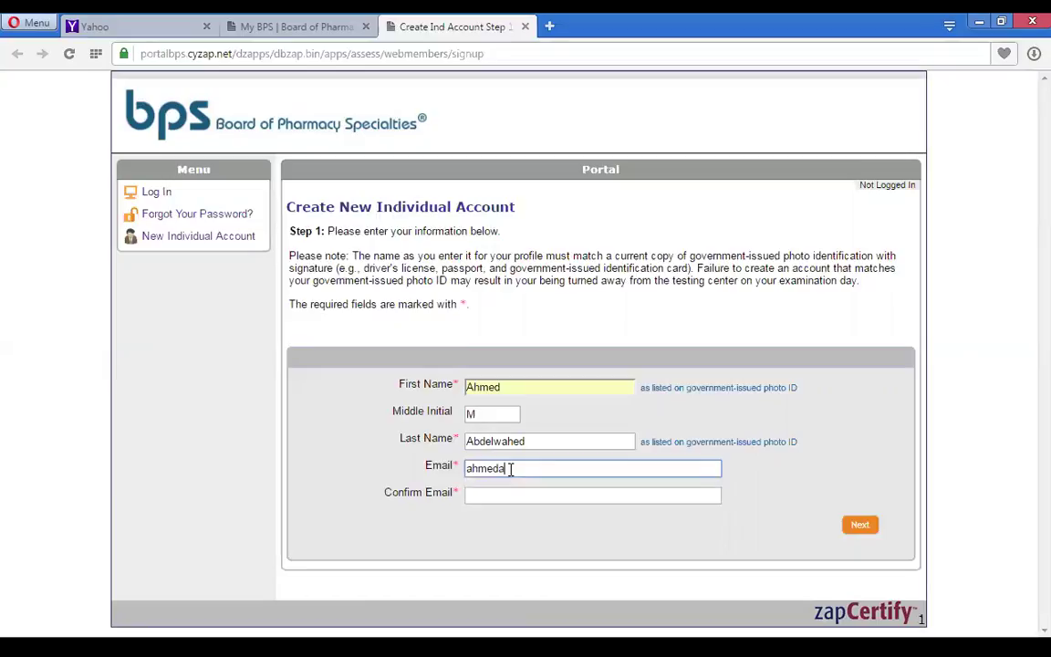
{"action": "left_click", "coordinate": [501, 496]}
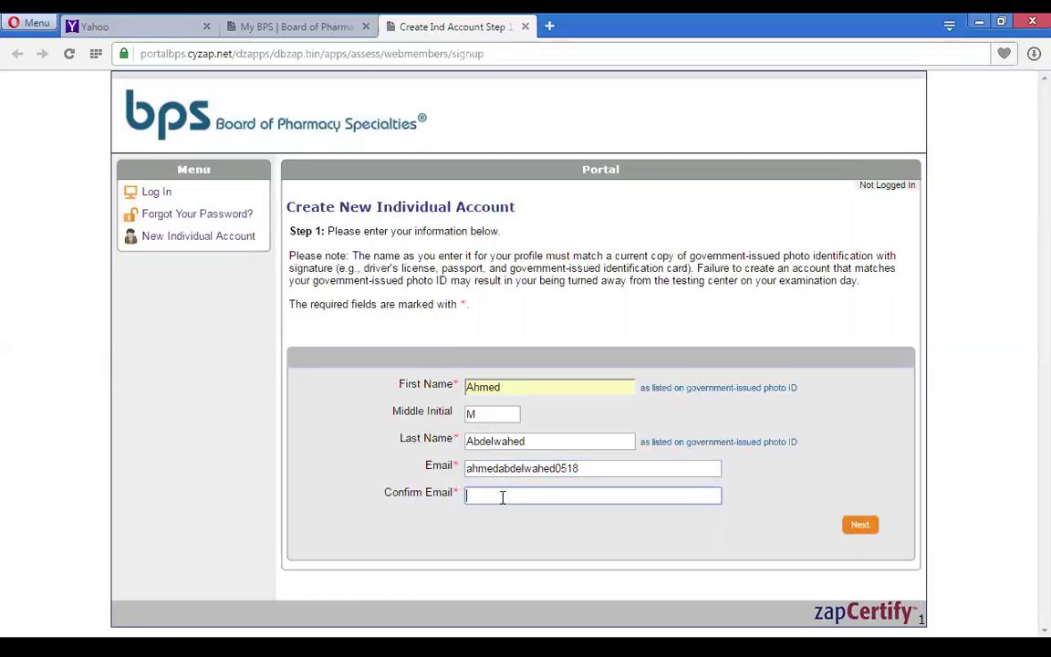
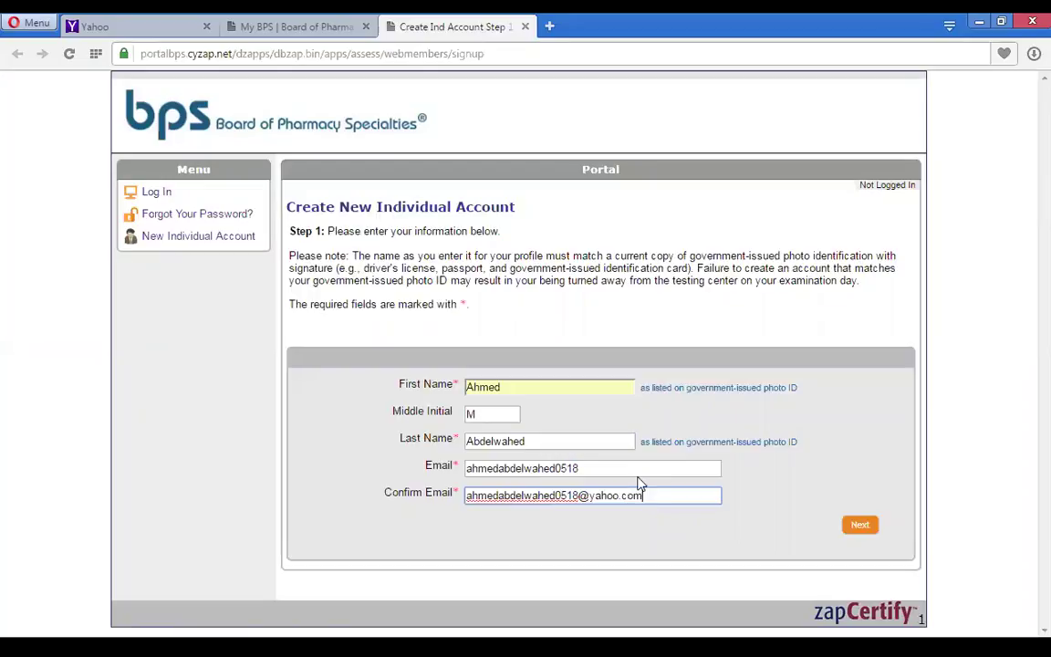
{"action": "left_click", "coordinate": [629, 469]}
{"action": "type", "text": "@yahoo.com"}
{"action": "left_click", "coordinate": [856, 532]}
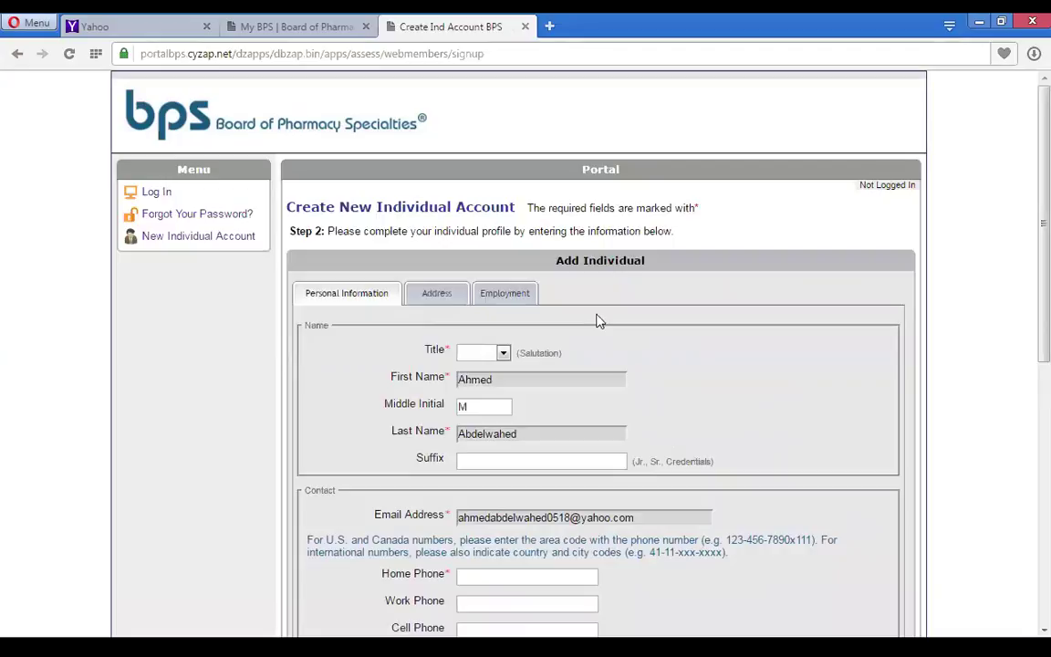
- Choose Mr. as the profile title
{"action": "scroll", "coordinate": [1024, 291], "scroll_direction": "down", "scroll_amount": 1}
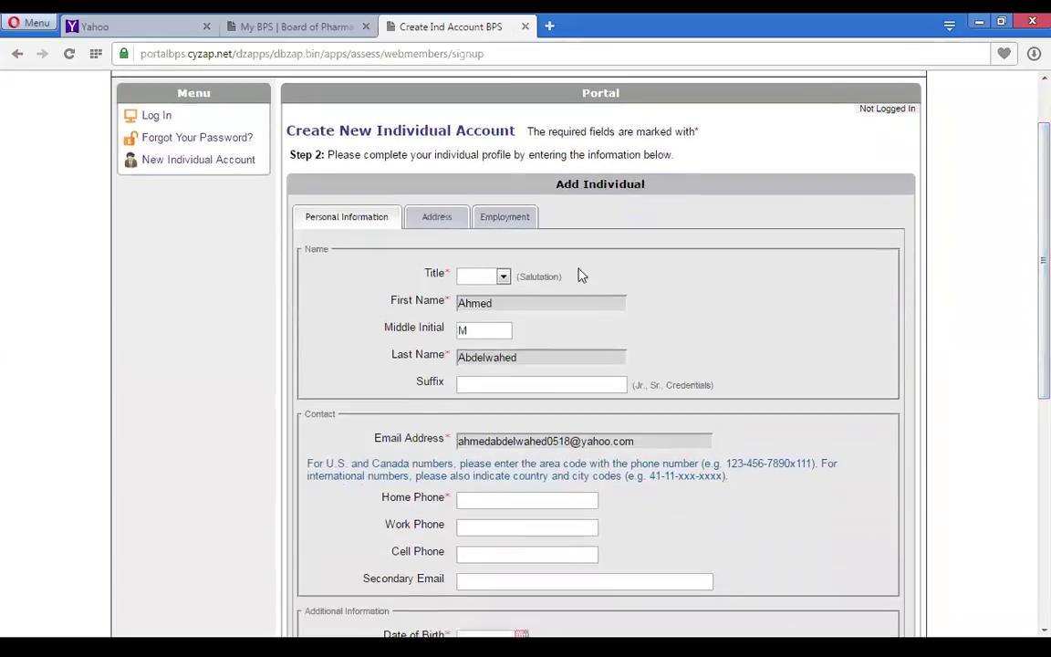
{"action": "left_click", "coordinate": [503, 275]}
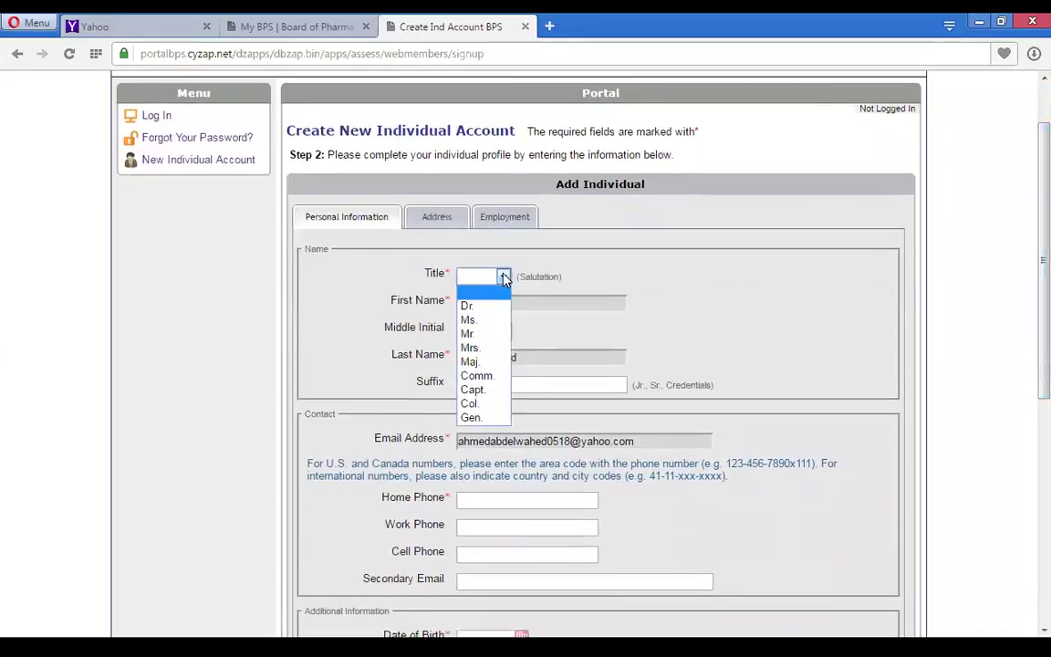
{"action": "left_click", "coordinate": [482, 334]}
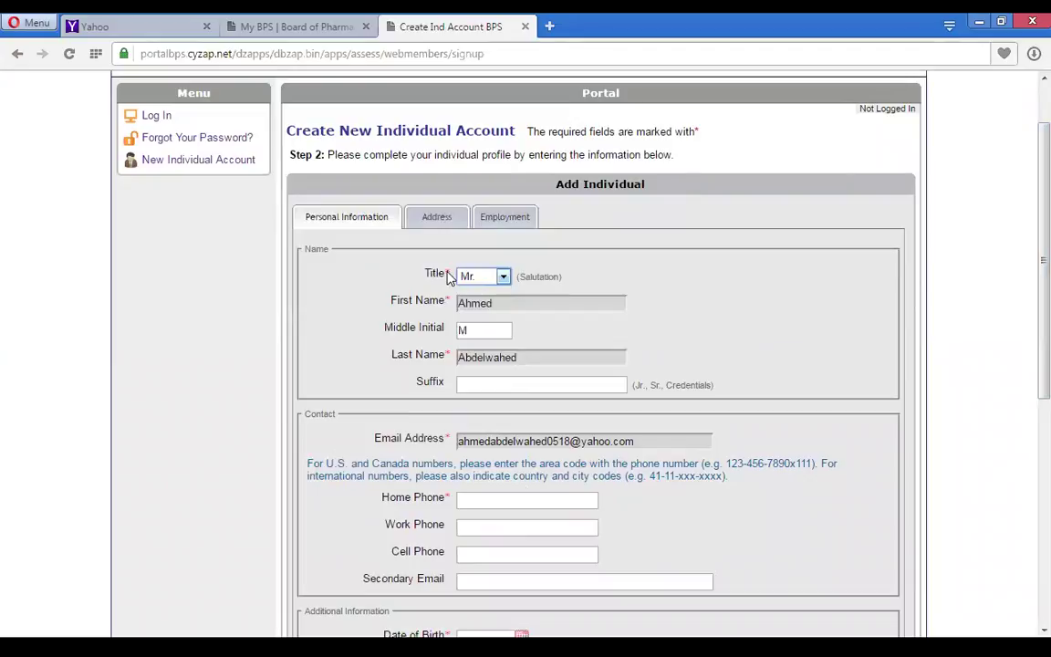
- Enter the applicant's home phone number, correcting a mistyped digit
{"action": "scroll", "coordinate": [1029, 358], "scroll_direction": "up", "scroll_amount": 1}
{"action": "left_click_drag", "start_coordinate": [1028, 357], "coordinate": [1028, 514]}
{"action": "left_click", "coordinate": [520, 202]}
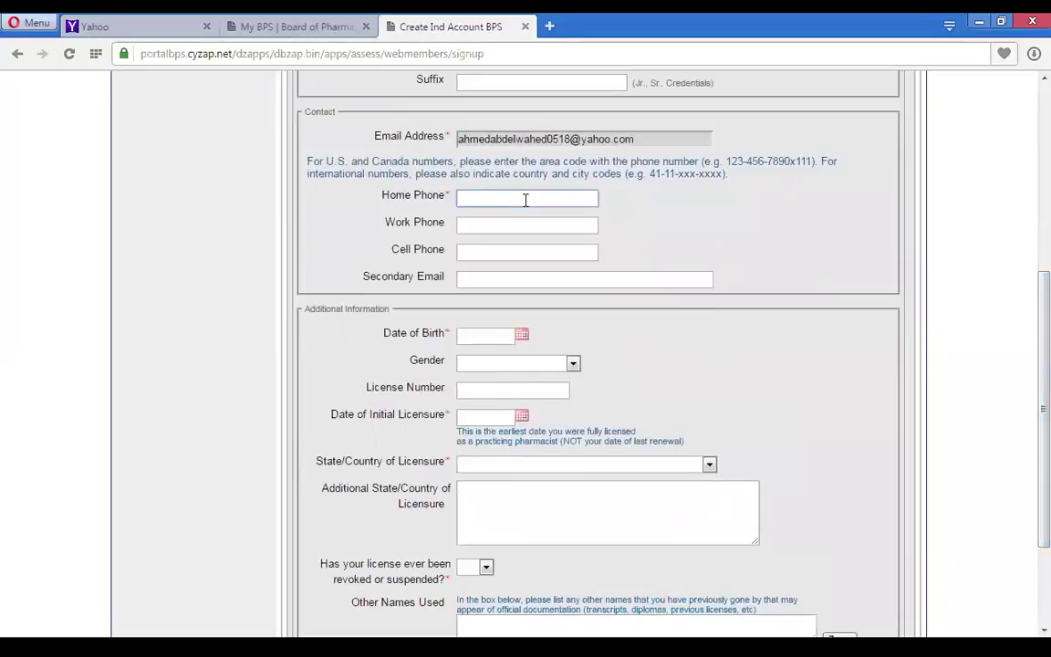
{"action": "left_click", "coordinate": [523, 337]}
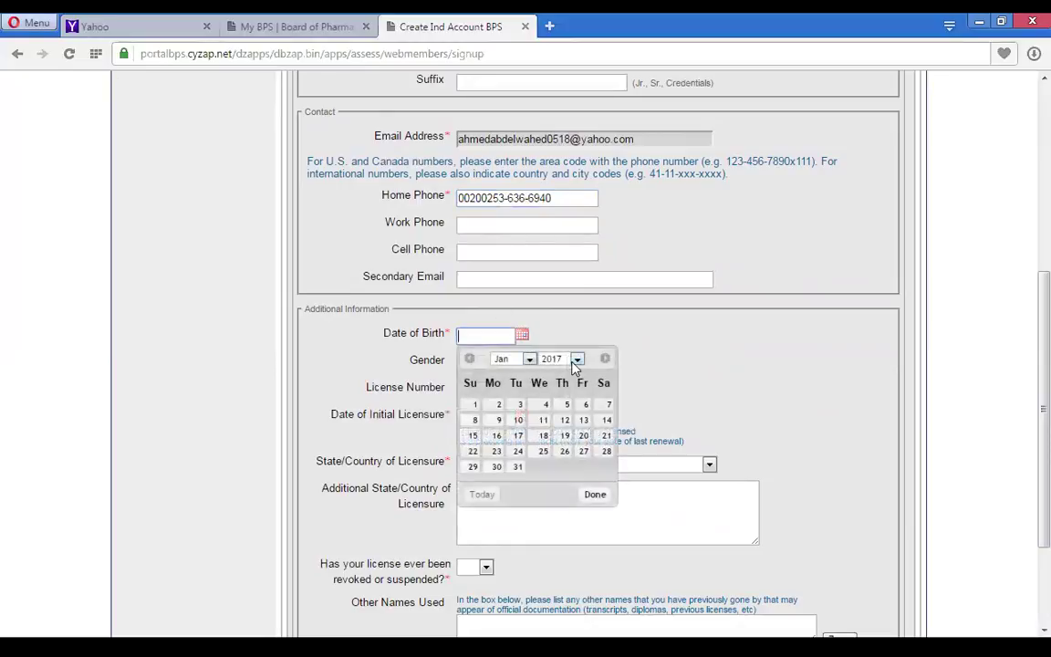
{"action": "left_click", "coordinate": [576, 359]}
{"action": "mouse_move", "coordinate": [573, 579]}
{"action": "left_mouse_down"}
{"action": "mouse_move", "coordinate": [596, 488]}
{"action": "mouse_move", "coordinate": [575, 567]}
{"action": "left_mouse_up"}
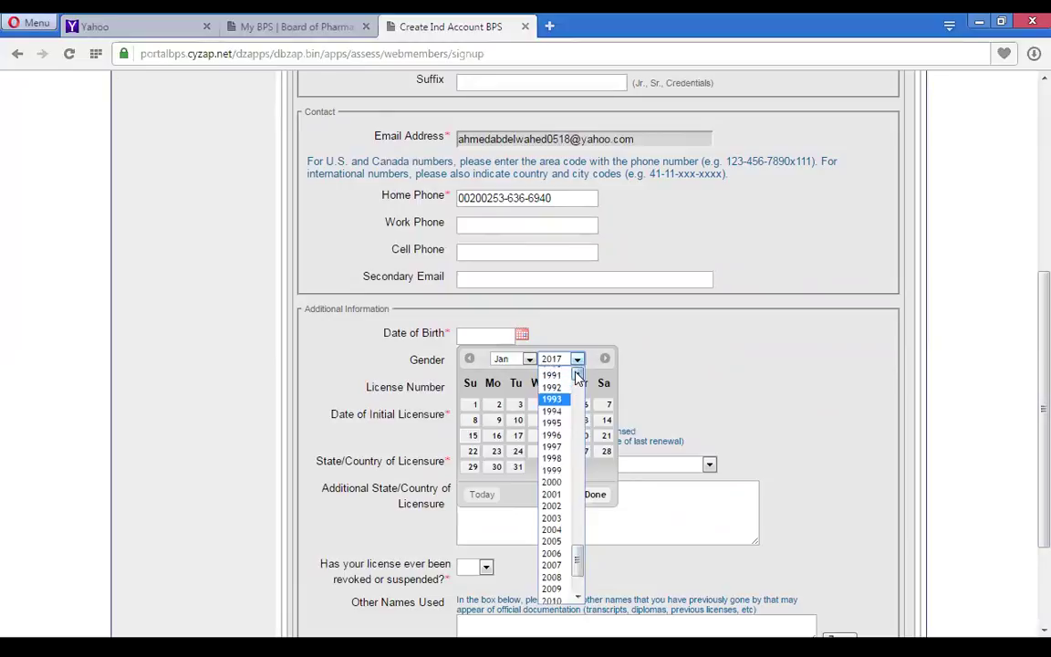
{"action": "left_click", "coordinate": [559, 388]}
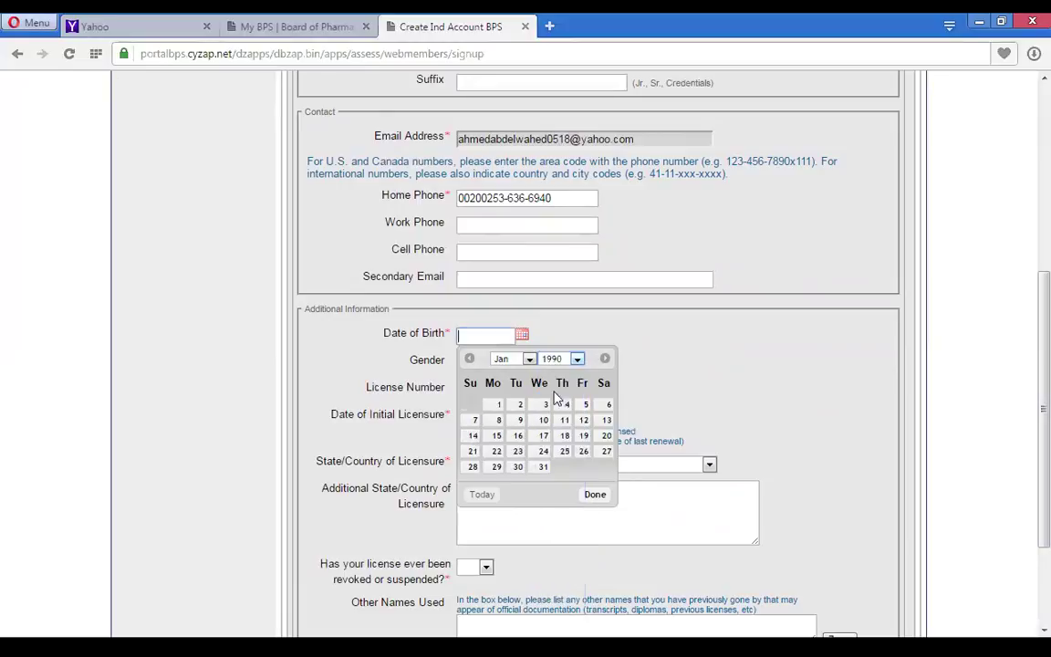
{"action": "left_click", "coordinate": [502, 358]}
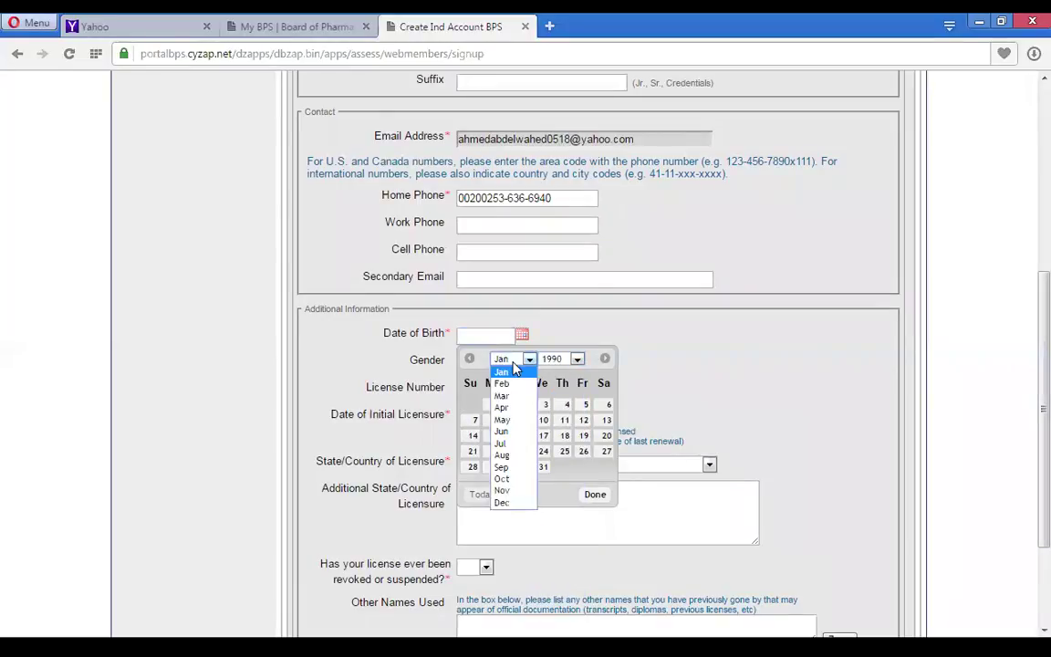
{"action": "left_click", "coordinate": [504, 431]}
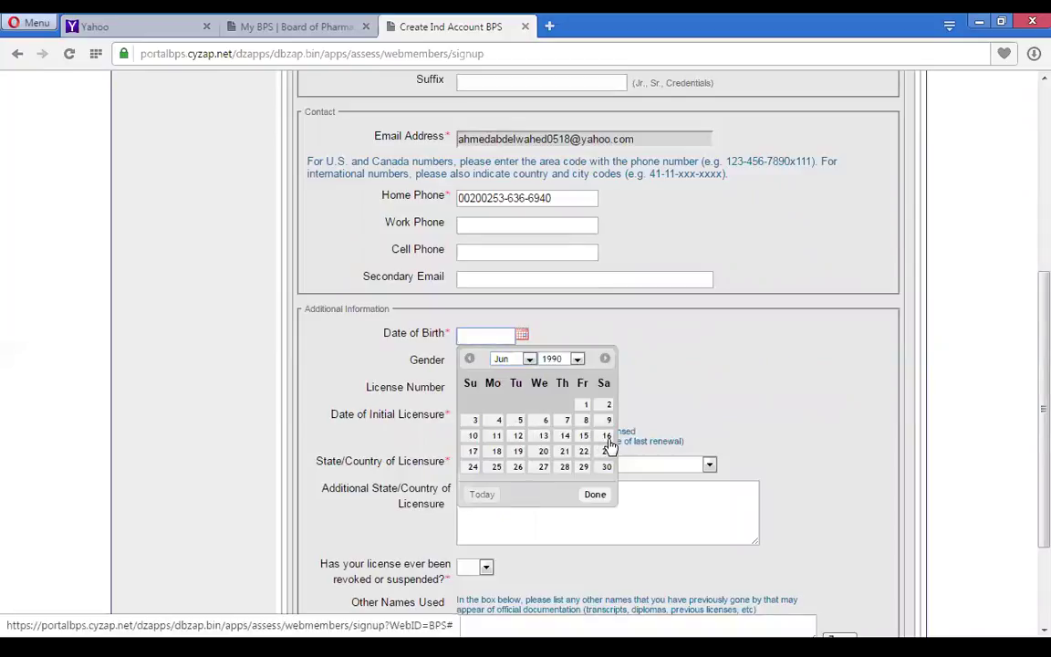
{"action": "left_click", "coordinate": [605, 437]}
- Choose Male as the gender
{"action": "left_click", "coordinate": [544, 367]}
{"action": "left_click", "coordinate": [515, 408]}
{"action": "left_click", "coordinate": [506, 386]}
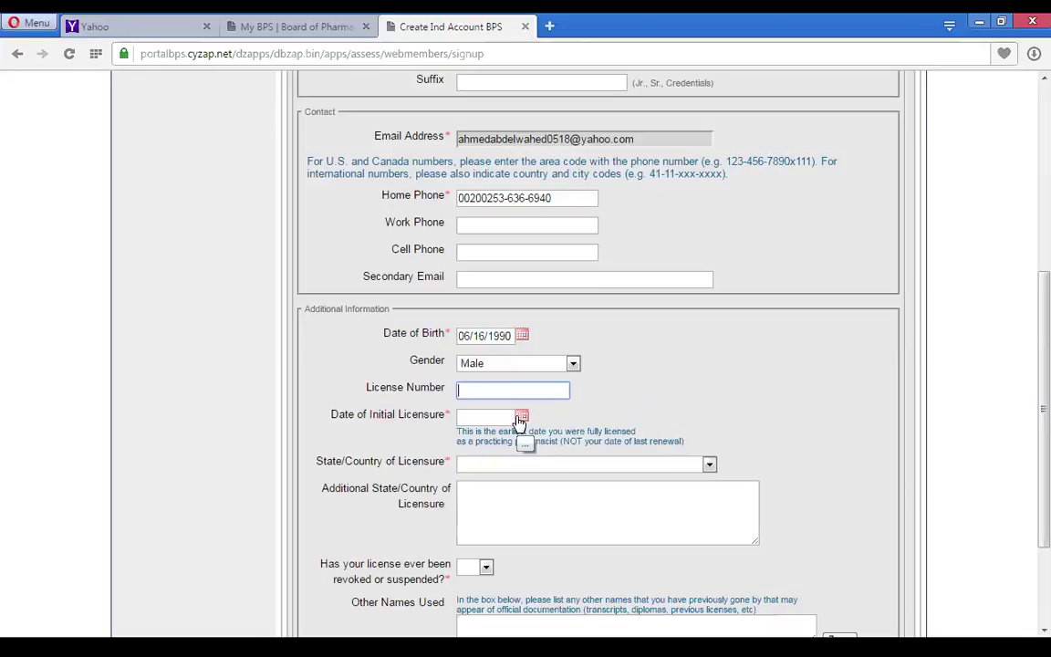
- Set the initial licensure date to 07/21/2012 using the calendar
{"action": "left_click", "coordinate": [516, 388]}
{"action": "left_click", "coordinate": [521, 416]}
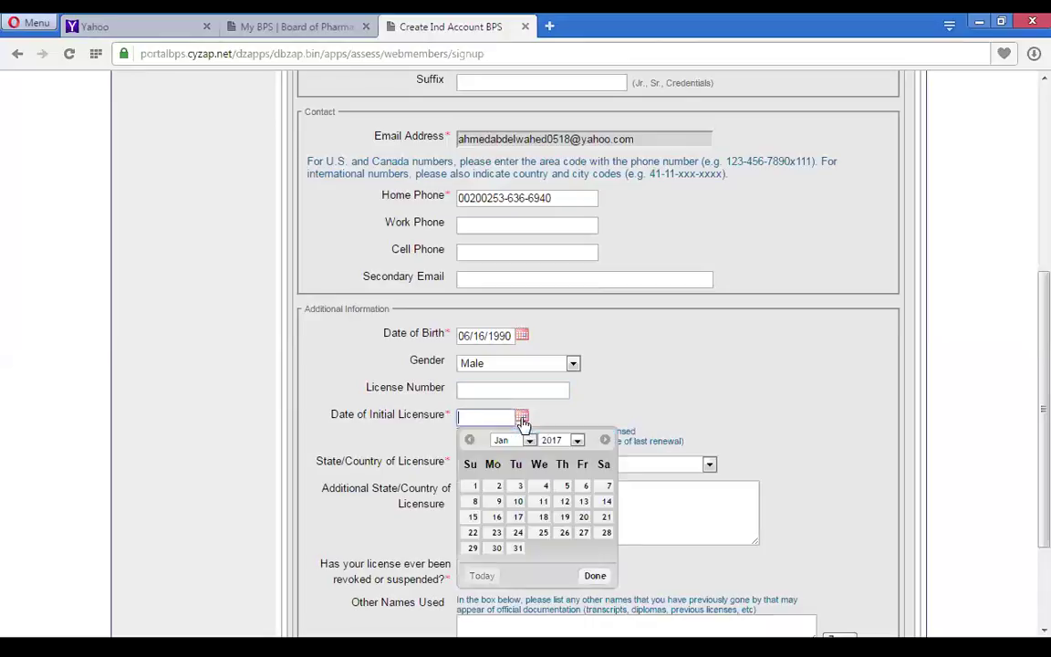
{"action": "left_click", "coordinate": [577, 440]}
{"action": "left_click_drag", "start_coordinate": [581, 304], "coordinate": [577, 329]}
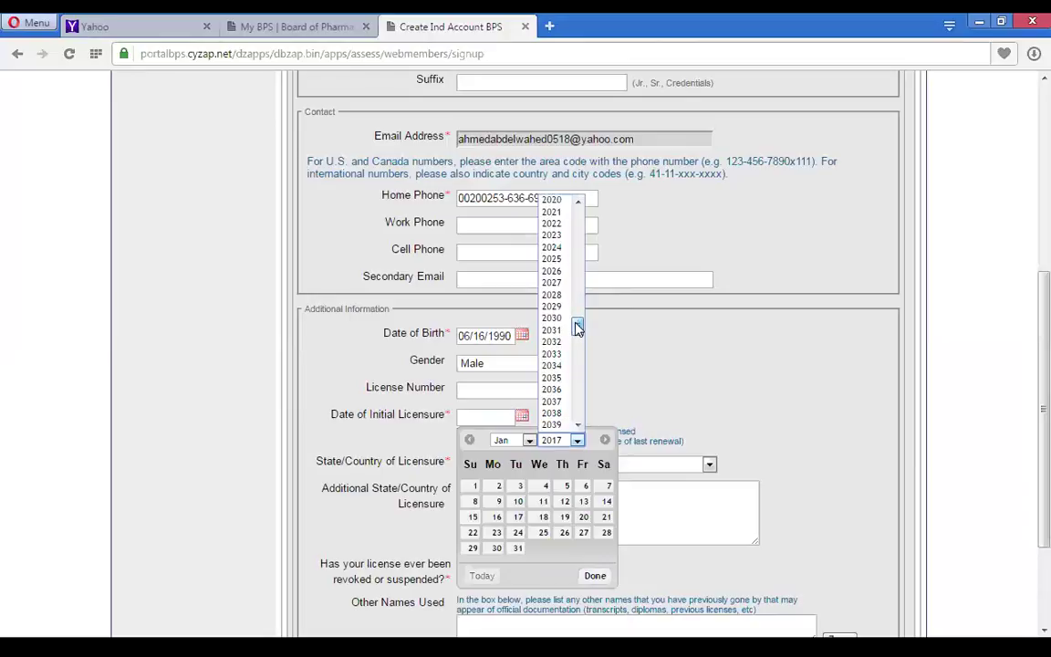
{"action": "left_click_drag", "start_coordinate": [577, 200], "coordinate": [578, 200]}
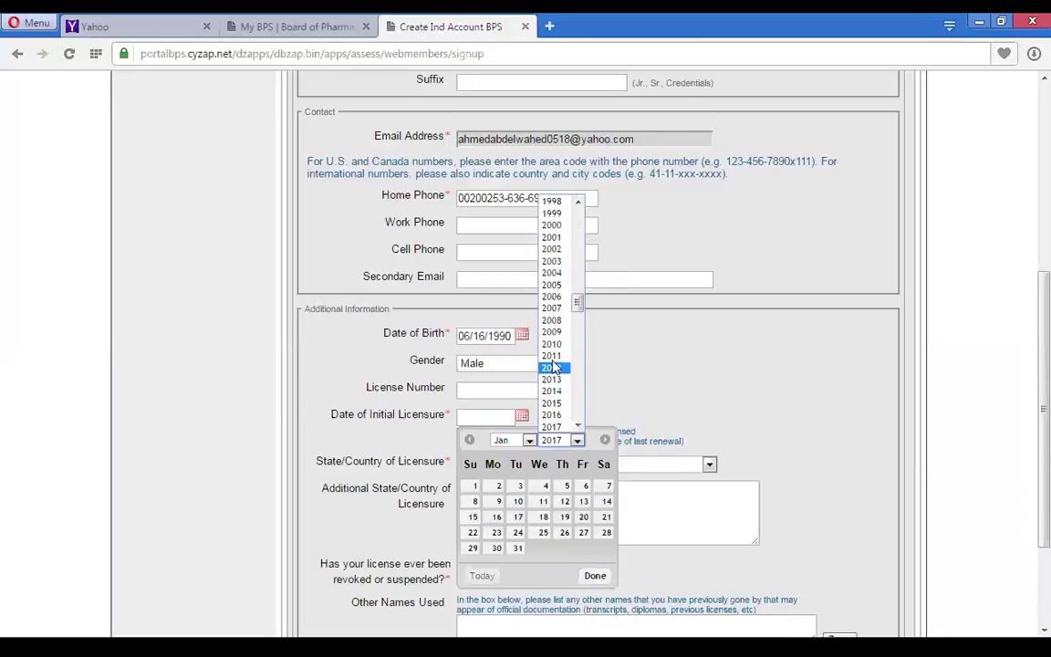
{"action": "left_click", "coordinate": [552, 368]}
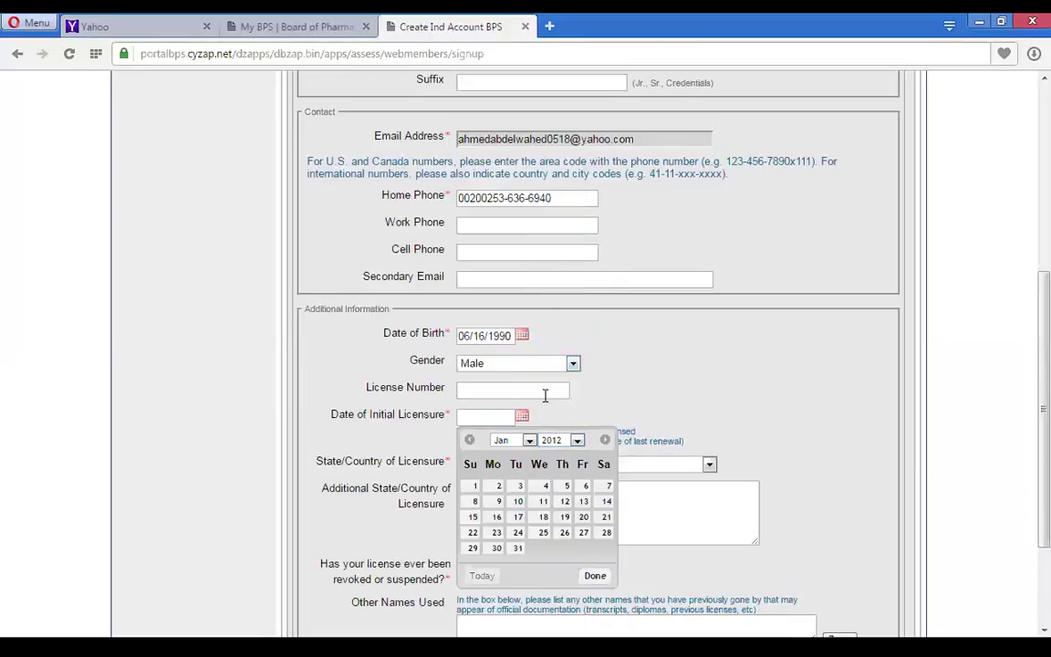
{"action": "left_click", "coordinate": [528, 440]}
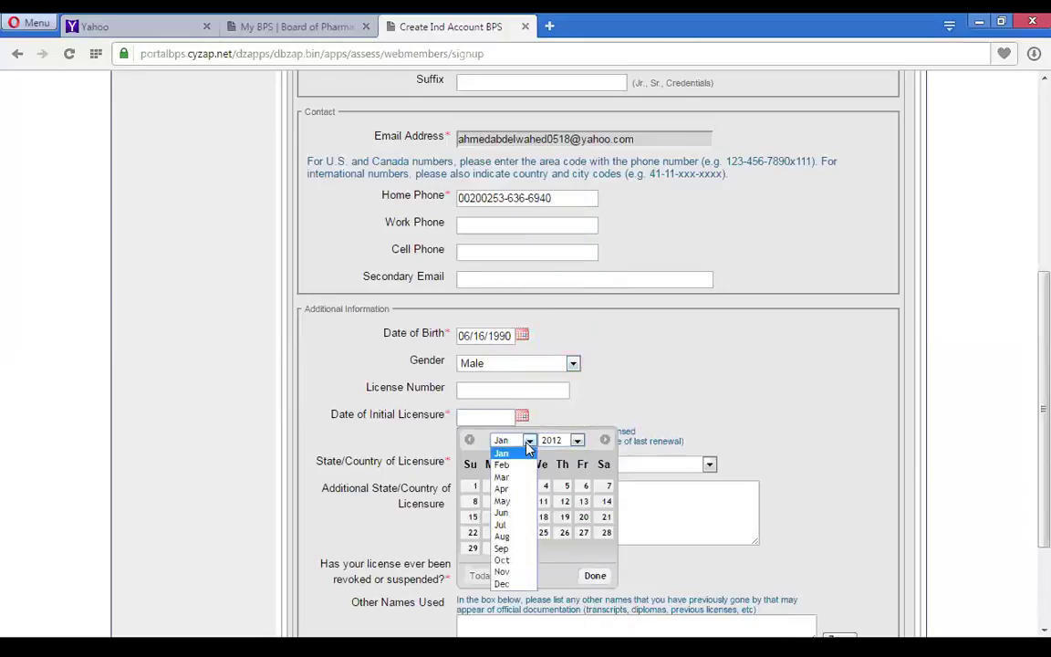
{"action": "left_click", "coordinate": [504, 524]}
{"action": "left_click", "coordinate": [605, 518]}
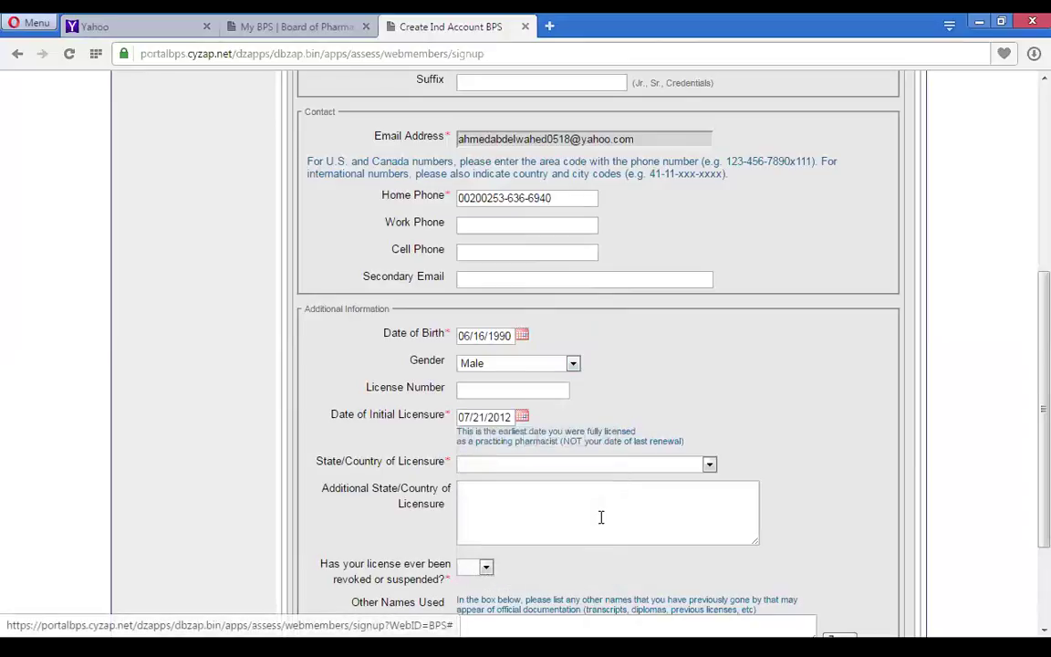
- Choose Egypt as the licensure country and answer No to revoked or suspended
{"action": "left_click", "coordinate": [498, 463]}
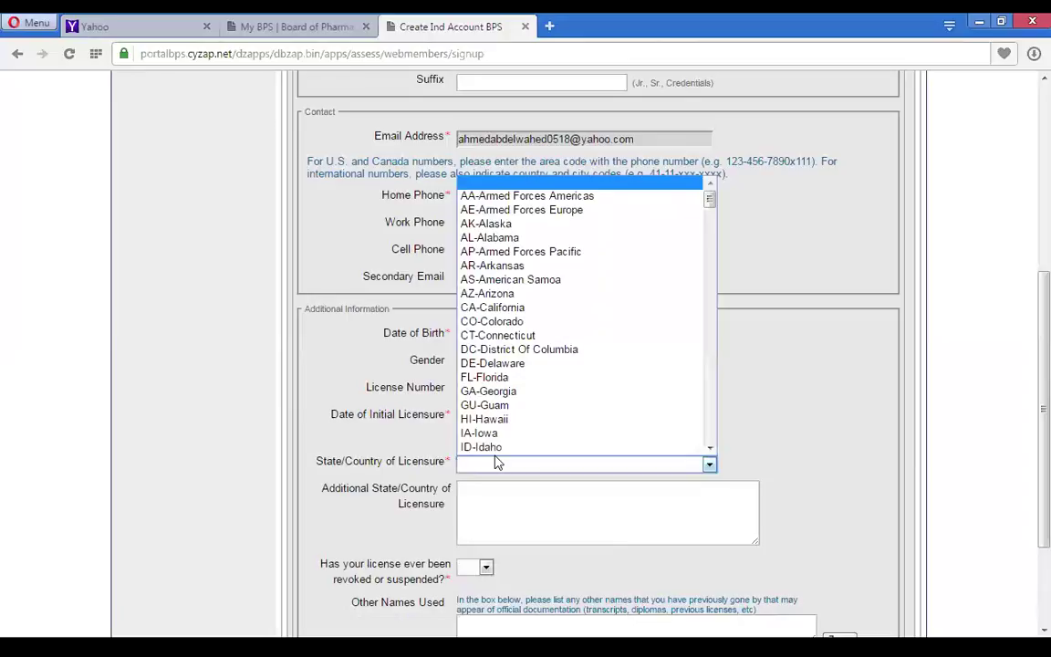
{"action": "left_click_drag", "start_coordinate": [711, 201], "coordinate": [709, 308]}
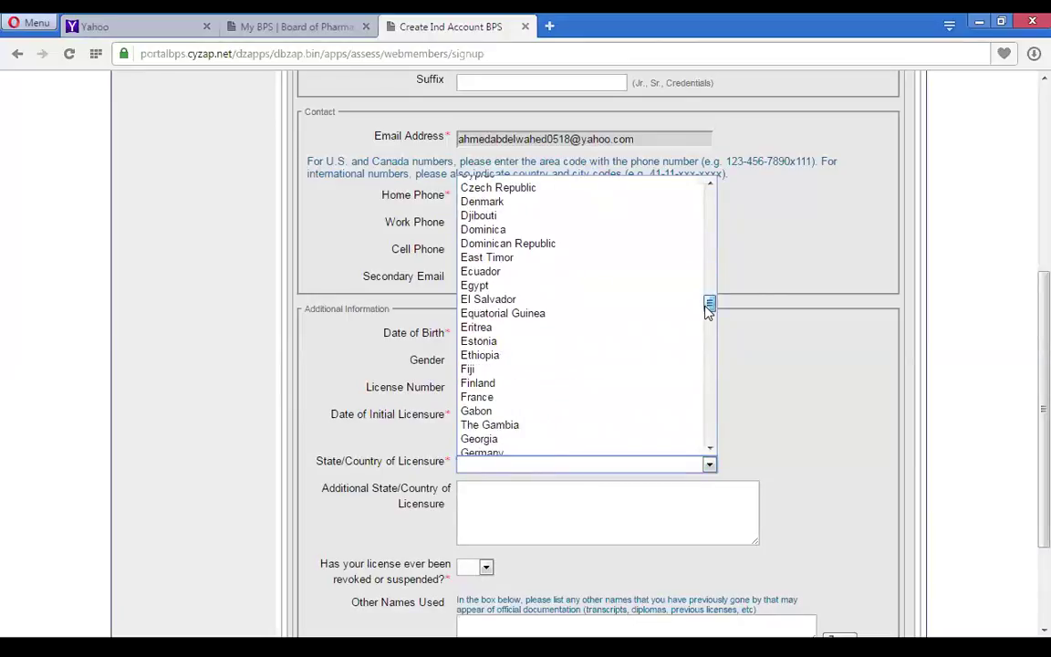
{"action": "left_click", "coordinate": [484, 290]}
{"action": "scroll", "coordinate": [1029, 428], "scroll_direction": "down", "scroll_amount": 3}
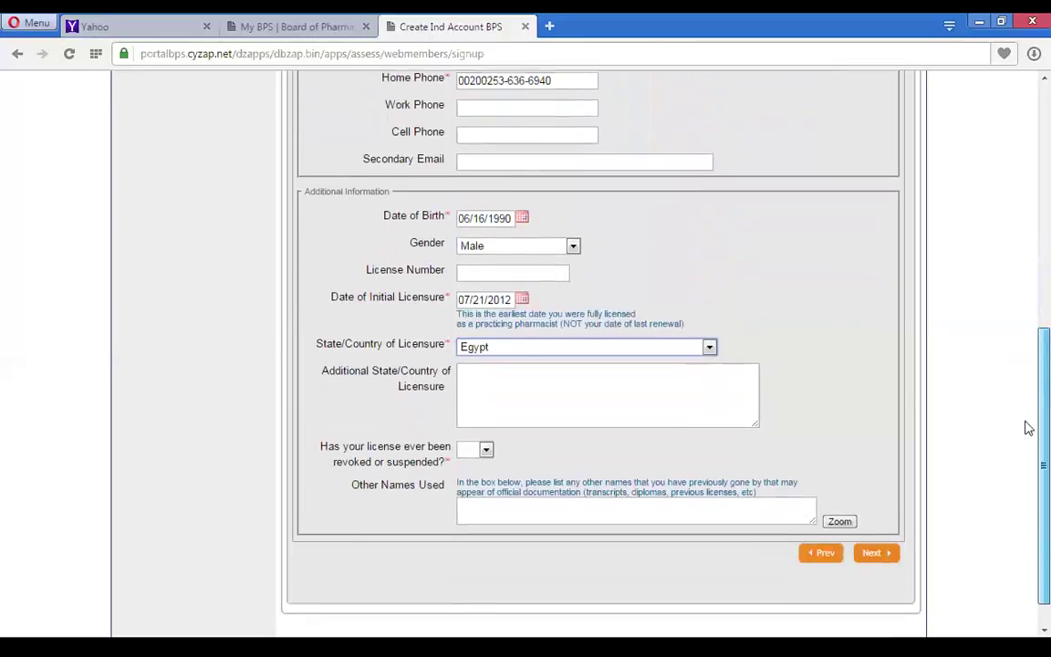
{"action": "left_click", "coordinate": [474, 419]}
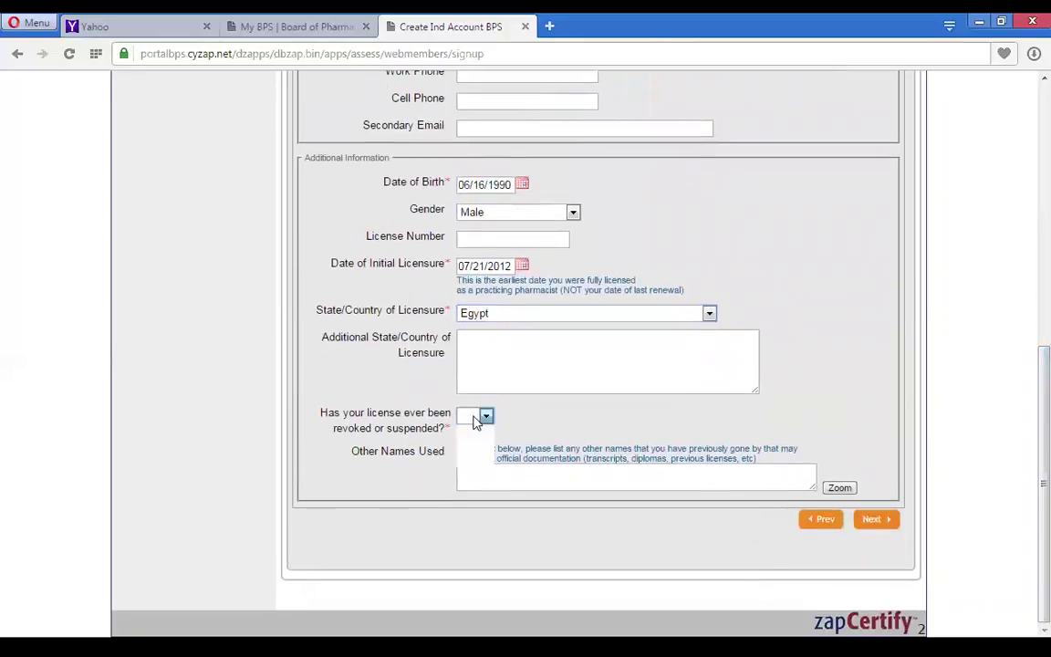
{"action": "left_click", "coordinate": [465, 459]}
- Advance to the address step and set the mailing country to EGYPT
{"action": "left_click", "coordinate": [885, 527]}
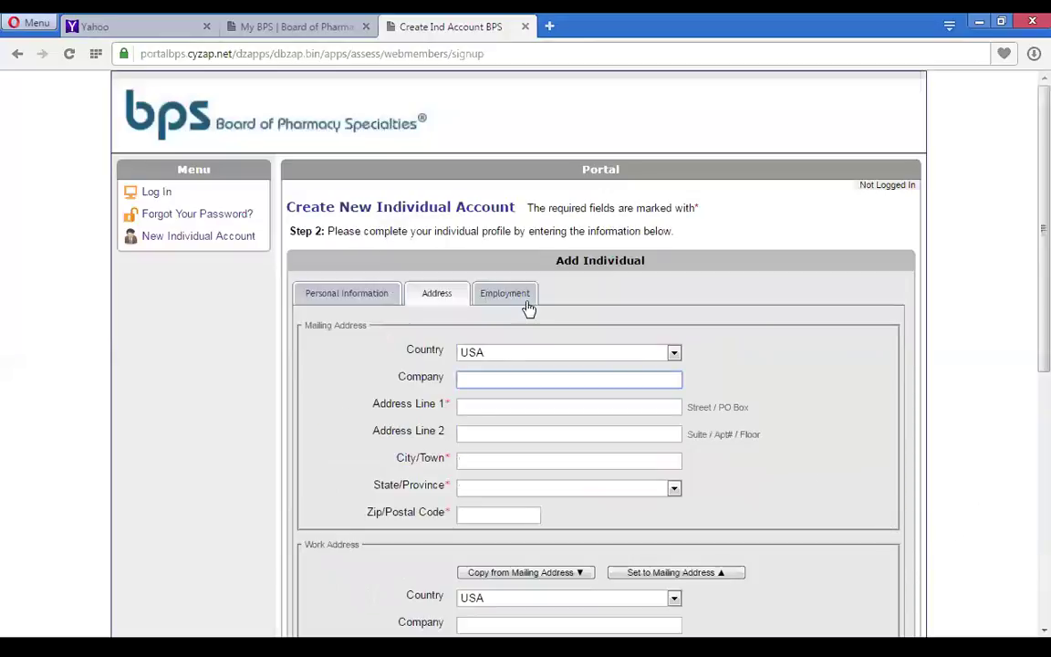
{"action": "left_click", "coordinate": [614, 360]}
{"action": "left_click_drag", "start_coordinate": [679, 91], "coordinate": [676, 159]}
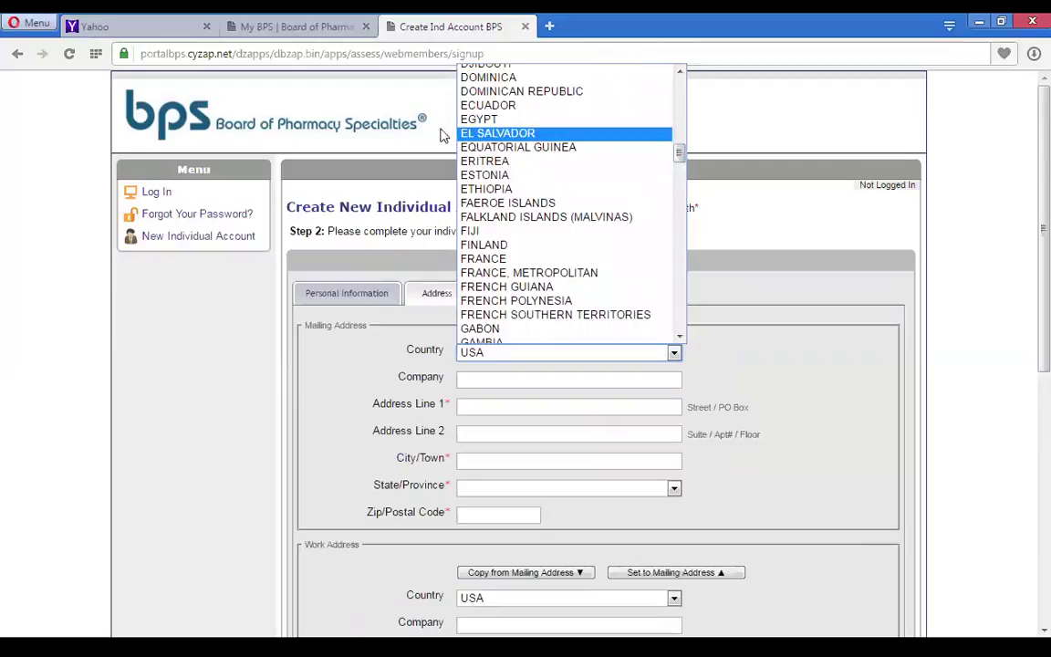
{"action": "left_click", "coordinate": [424, 114]}
- Fill in address line 1, city, ZZ-Outside US&Canada state and the postal code
{"action": "left_click", "coordinate": [501, 403]}
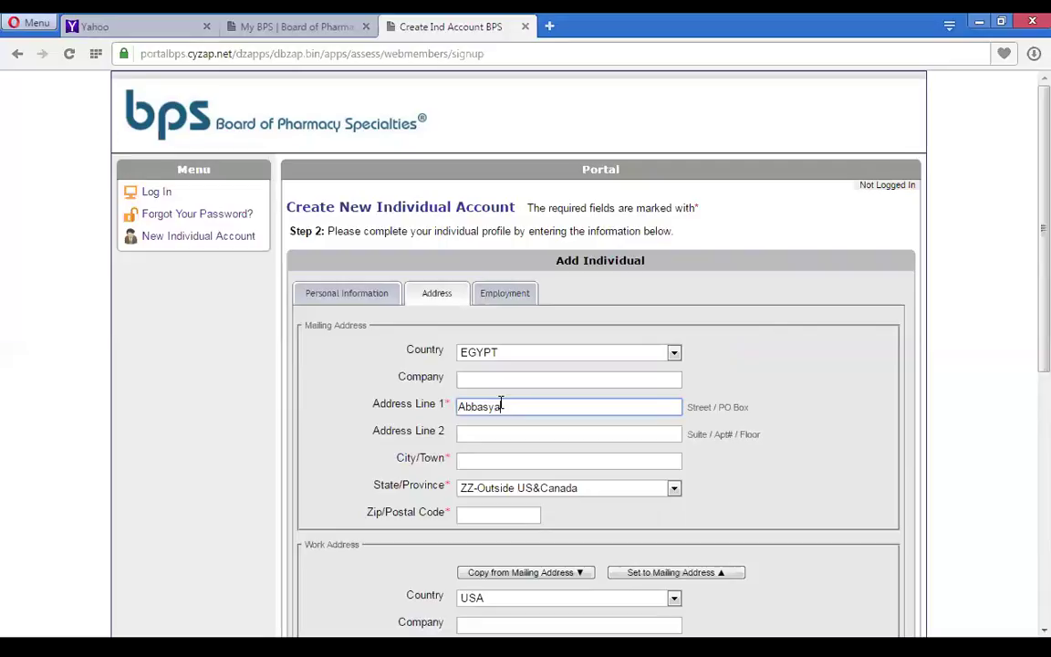
{"action": "left_click", "coordinate": [499, 463]}
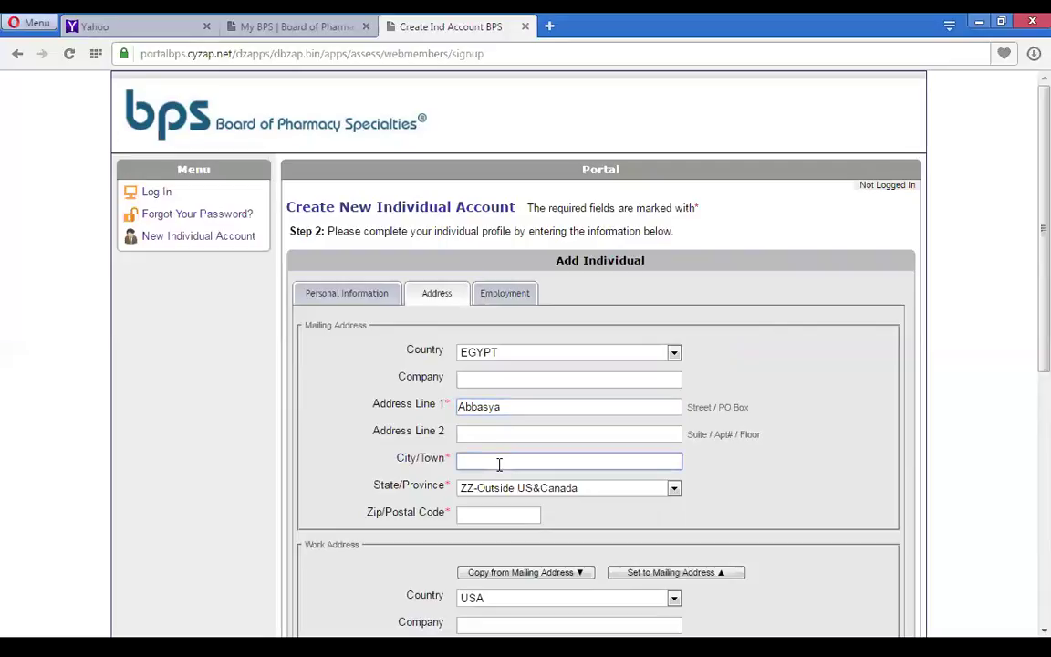
{"action": "type", "text": "cairo"}
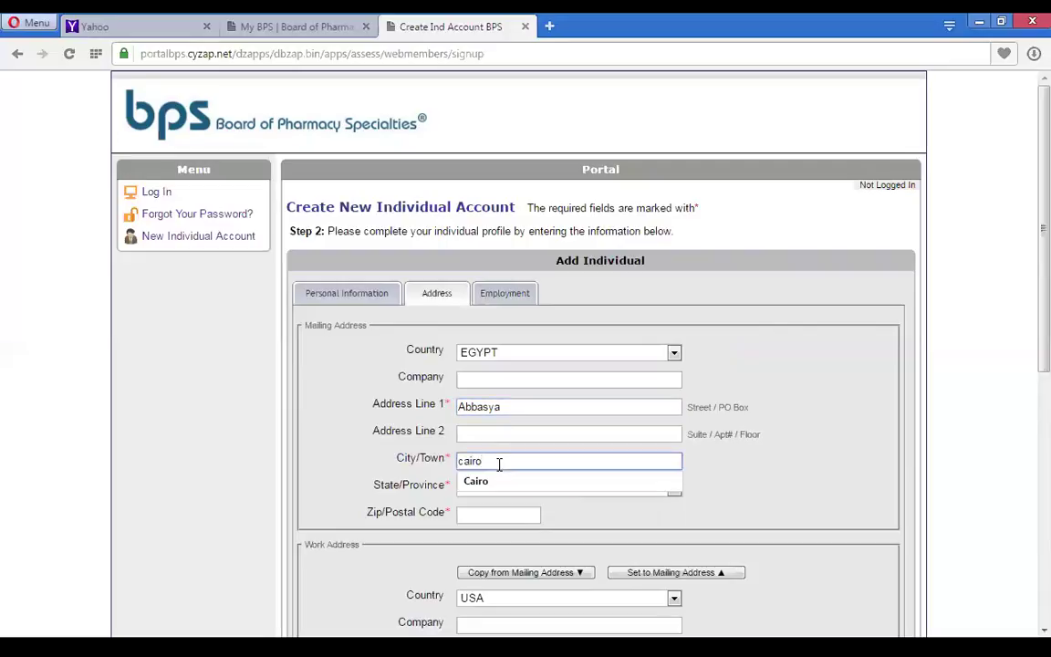
{"action": "left_click", "coordinate": [481, 481]}
{"action": "left_click", "coordinate": [507, 490]}
{"action": "left_click", "coordinate": [500, 517]}
{"action": "left_click", "coordinate": [492, 512]}
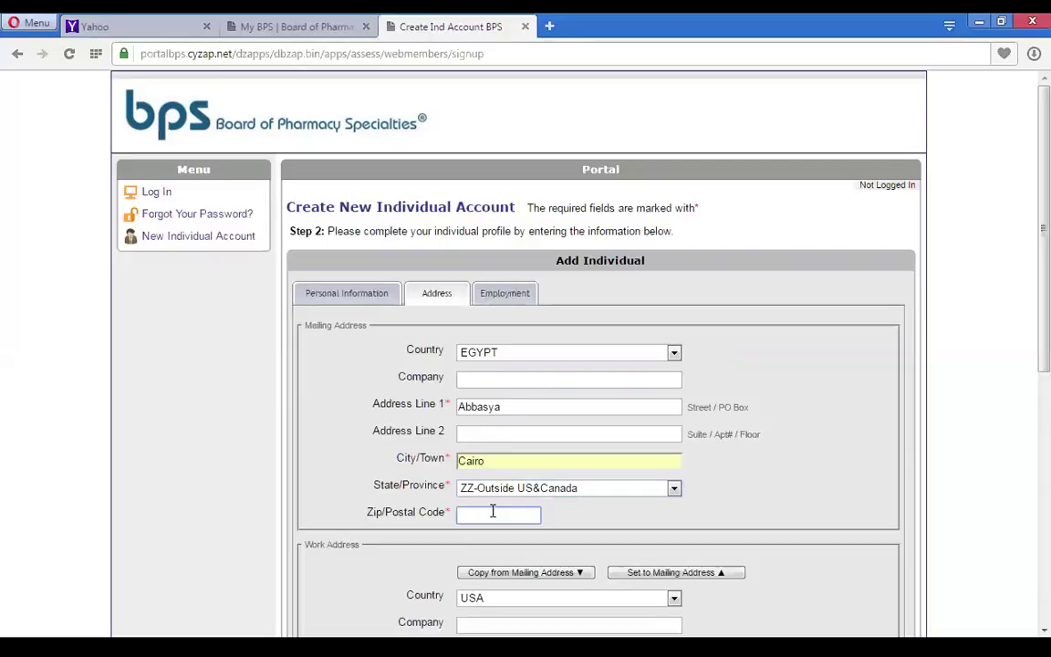
{"action": "type", "text": "40740"}
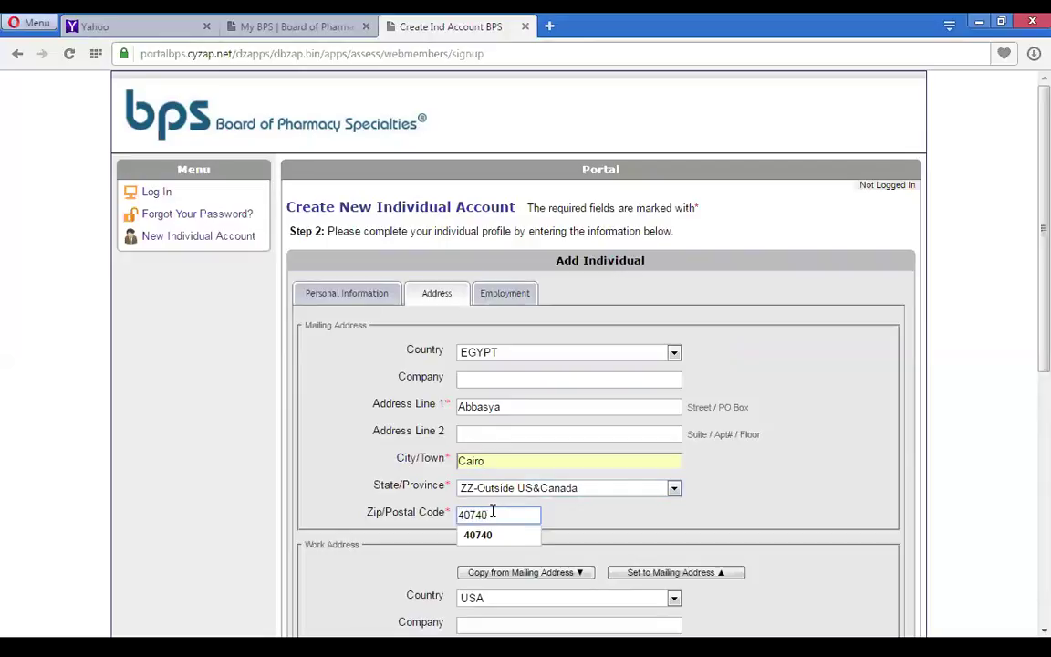
{"action": "left_click", "coordinate": [491, 536]}
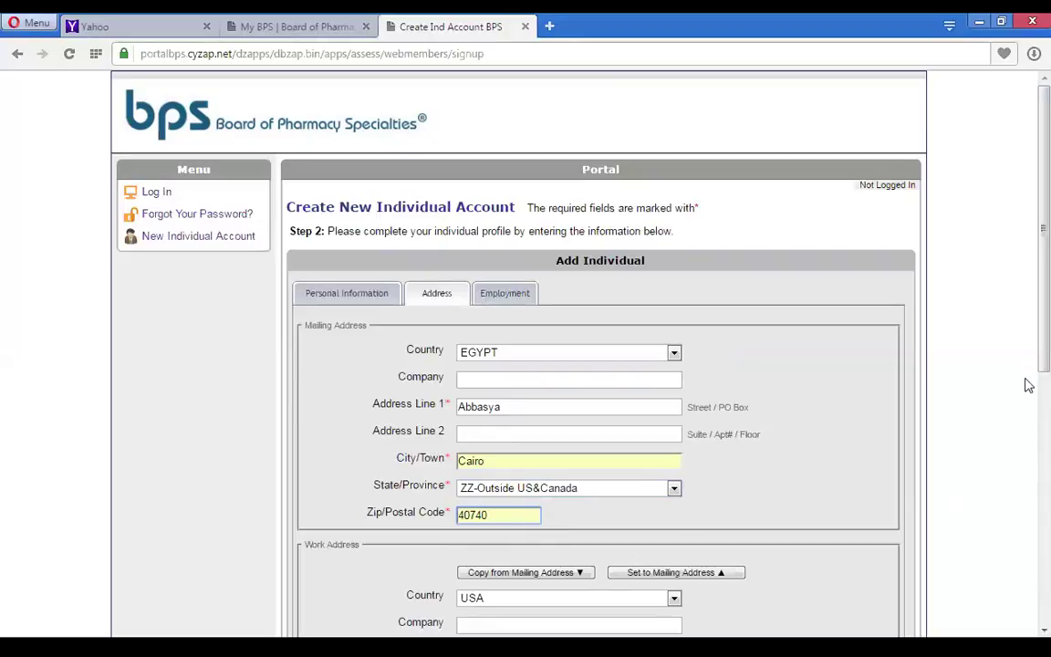
{"action": "scroll", "coordinate": [1026, 364], "scroll_direction": "down", "scroll_amount": 3}
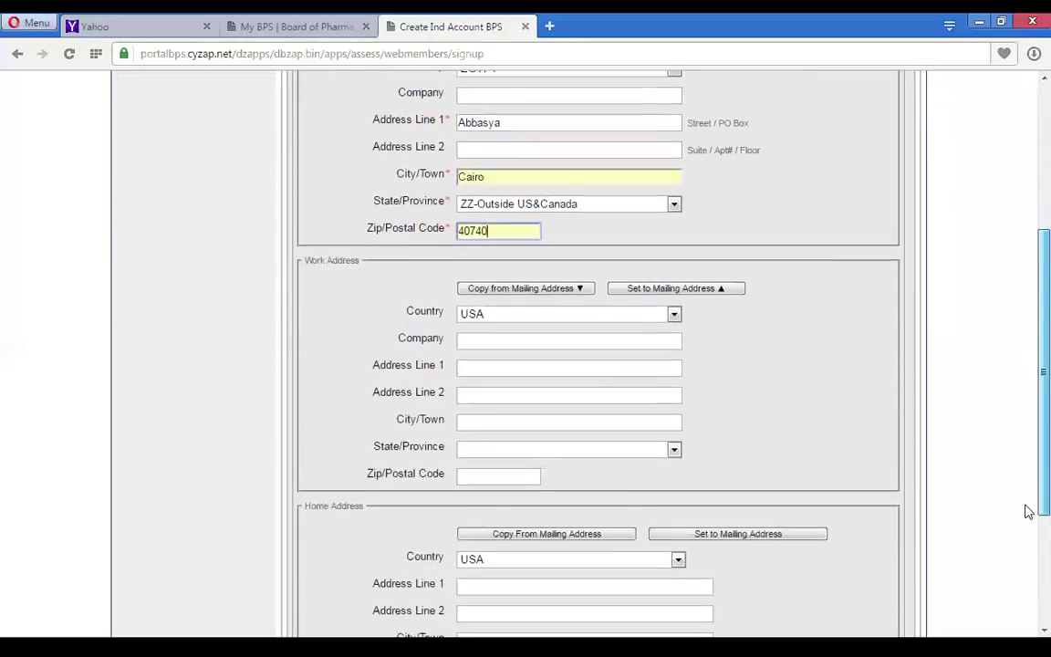
{"action": "scroll", "coordinate": [1026, 511], "scroll_direction": "down", "scroll_amount": 2}
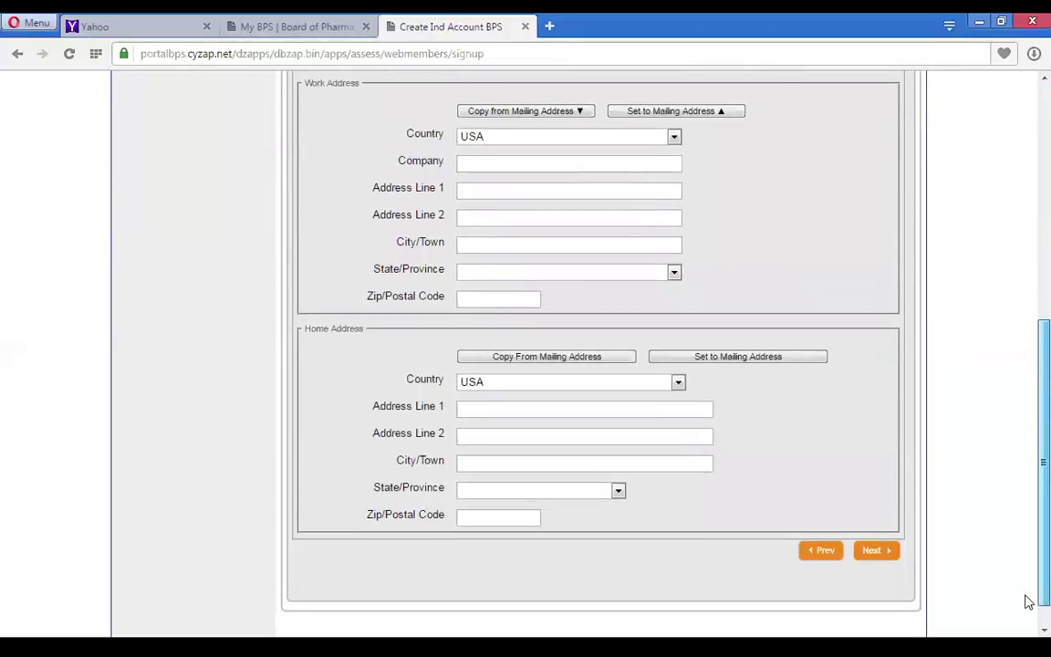
{"action": "scroll", "coordinate": [1028, 602], "scroll_direction": "up", "scroll_amount": 2}
{"action": "scroll", "coordinate": [1026, 584], "scroll_direction": "down", "scroll_amount": 2}
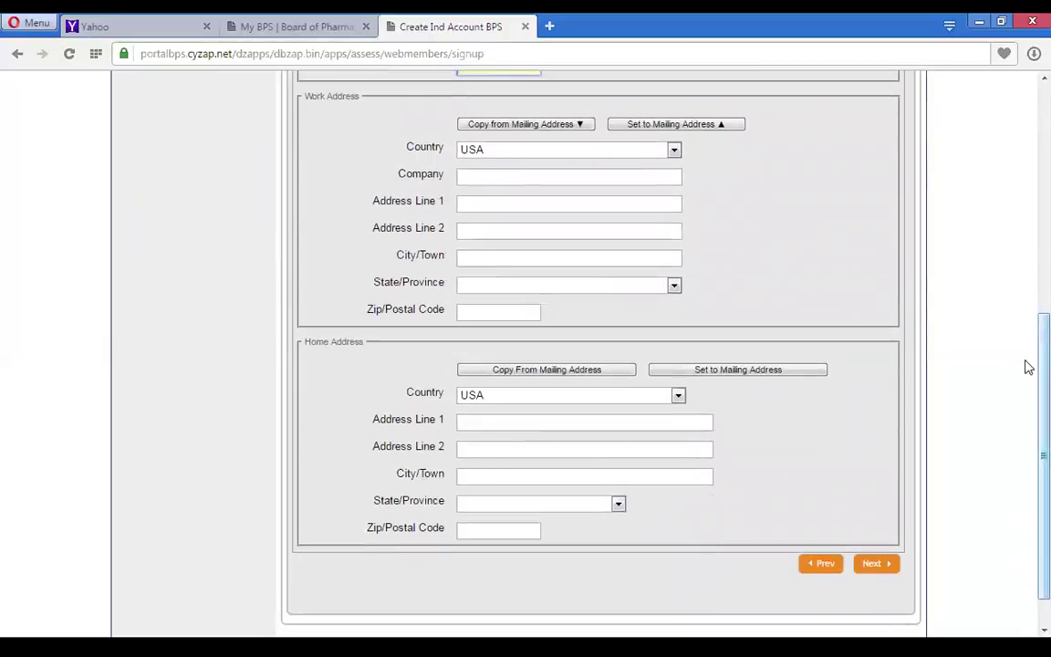
{"action": "scroll", "coordinate": [1026, 365], "scroll_direction": "up", "scroll_amount": 5}
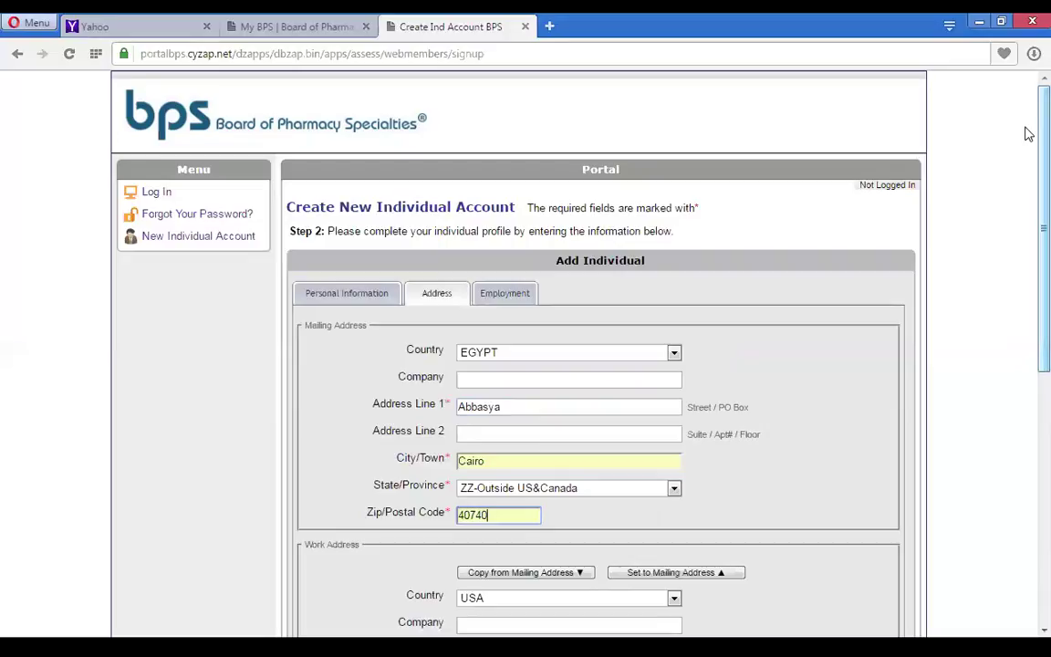
{"action": "scroll", "coordinate": [1026, 183], "scroll_direction": "down", "scroll_amount": 3}
{"action": "scroll", "coordinate": [1027, 119], "scroll_direction": "up", "scroll_amount": 3}
- Mark the employer category as Community Pharmacy, Chain and save the new account
{"action": "left_click", "coordinate": [492, 292]}
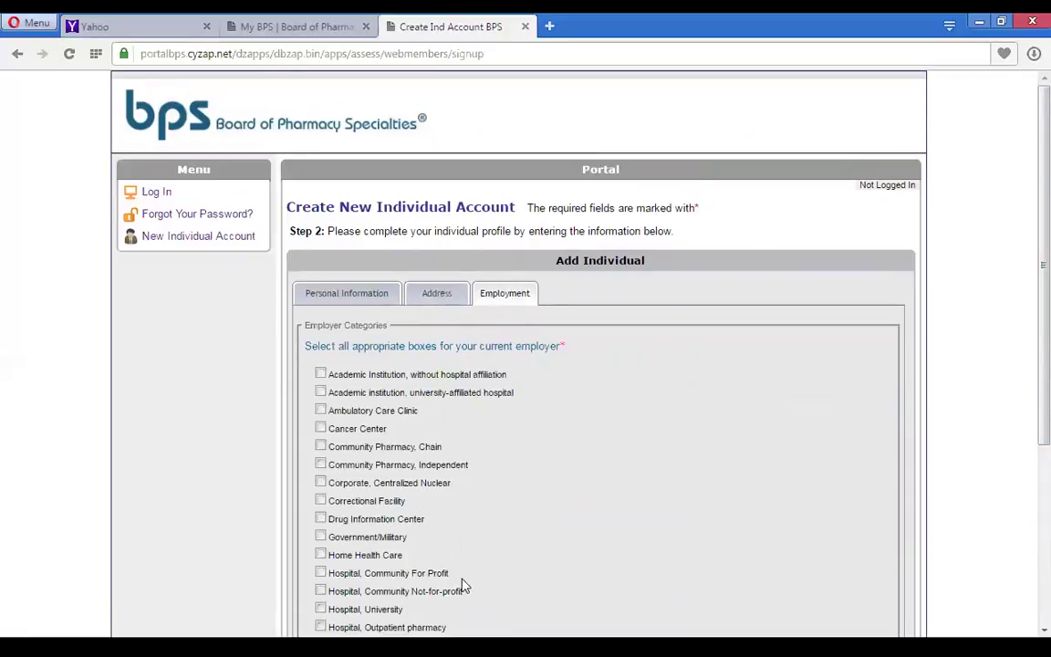
{"action": "left_click", "coordinate": [321, 446]}
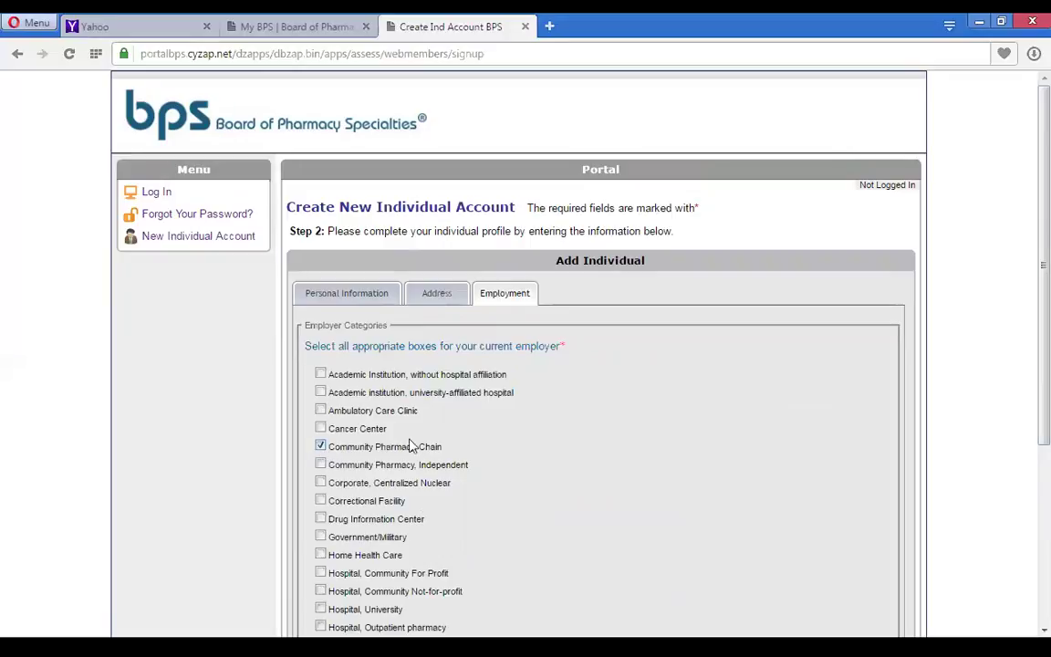
{"action": "scroll", "coordinate": [1029, 474], "scroll_direction": "down", "scroll_amount": 1}
{"action": "scroll", "coordinate": [1029, 474], "scroll_direction": "down", "scroll_amount": 3}
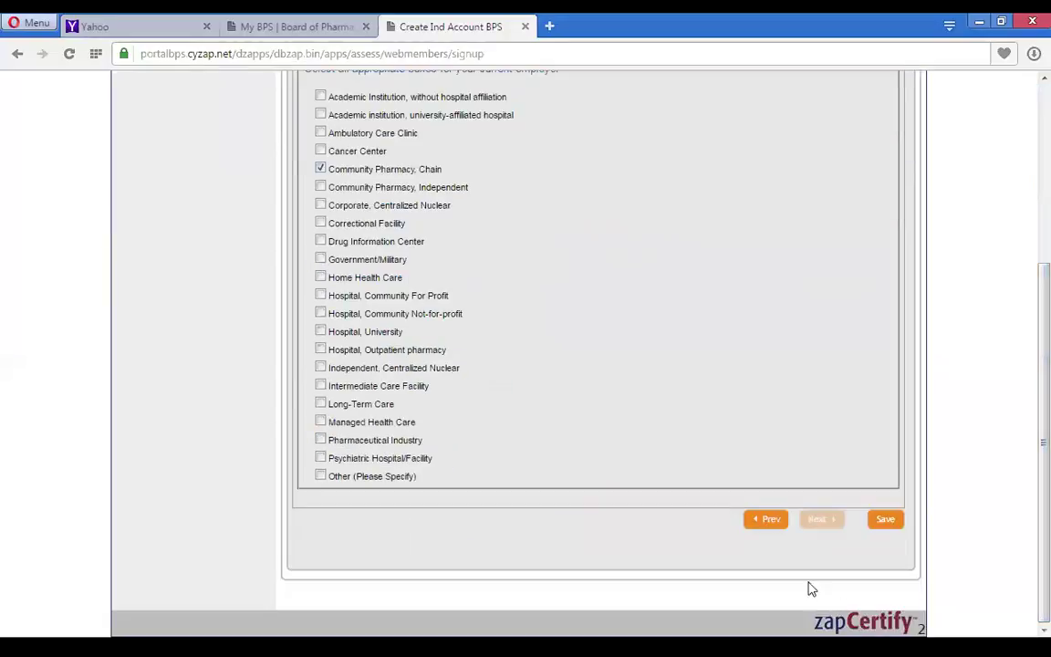
{"action": "left_click", "coordinate": [885, 520]}
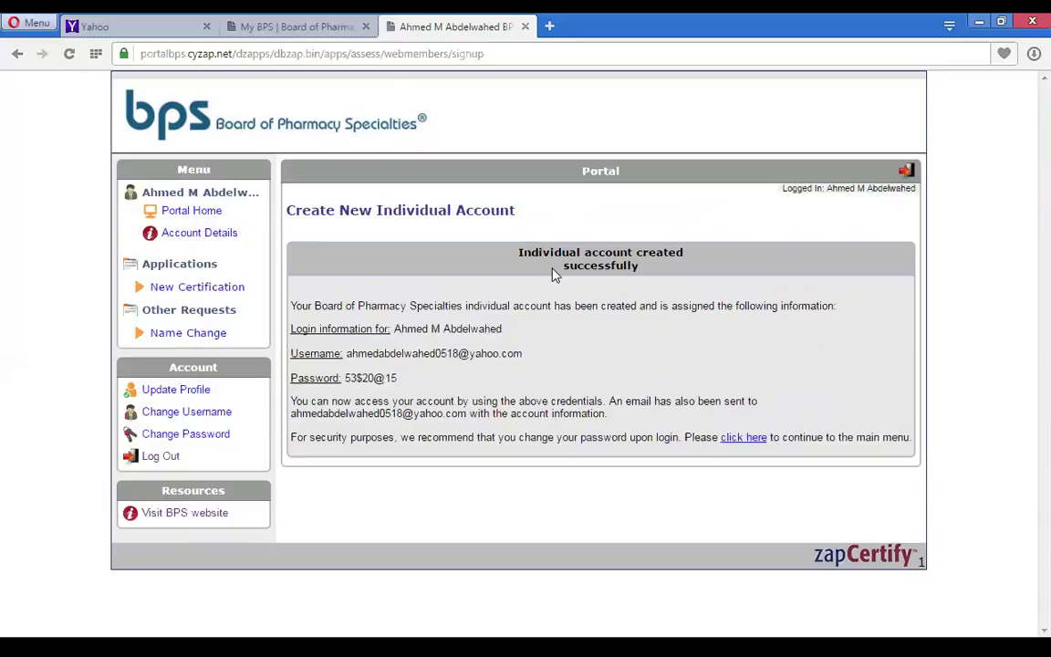
- In Yahoo Mail, dismiss the ad tab and pop-up and open the BPS account information email
{"action": "left_click", "coordinate": [103, 28]}
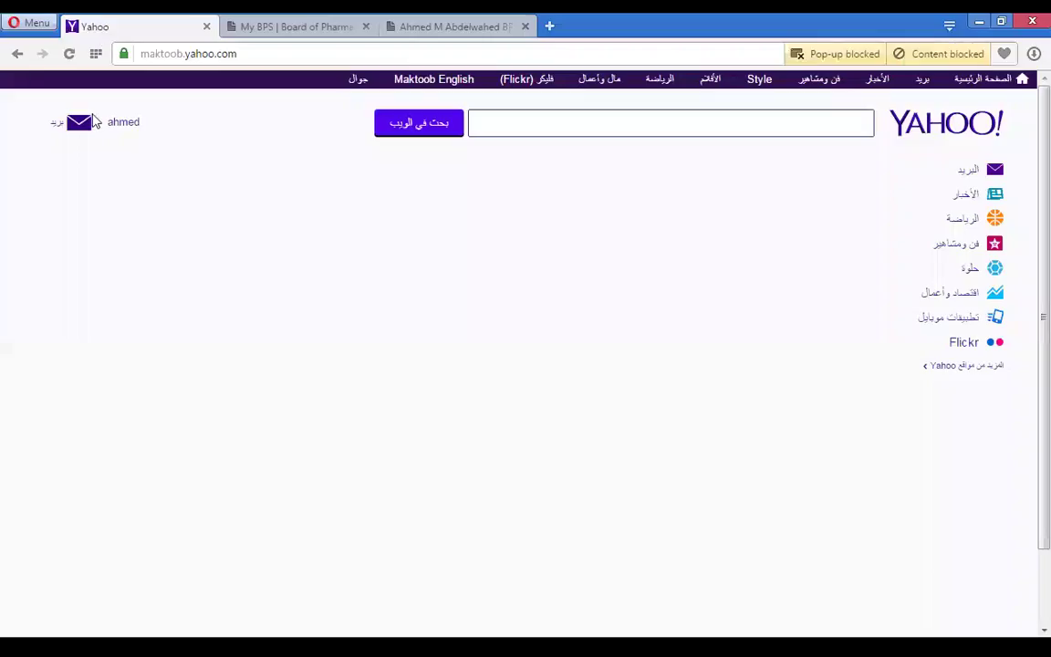
{"action": "left_click", "coordinate": [51, 126]}
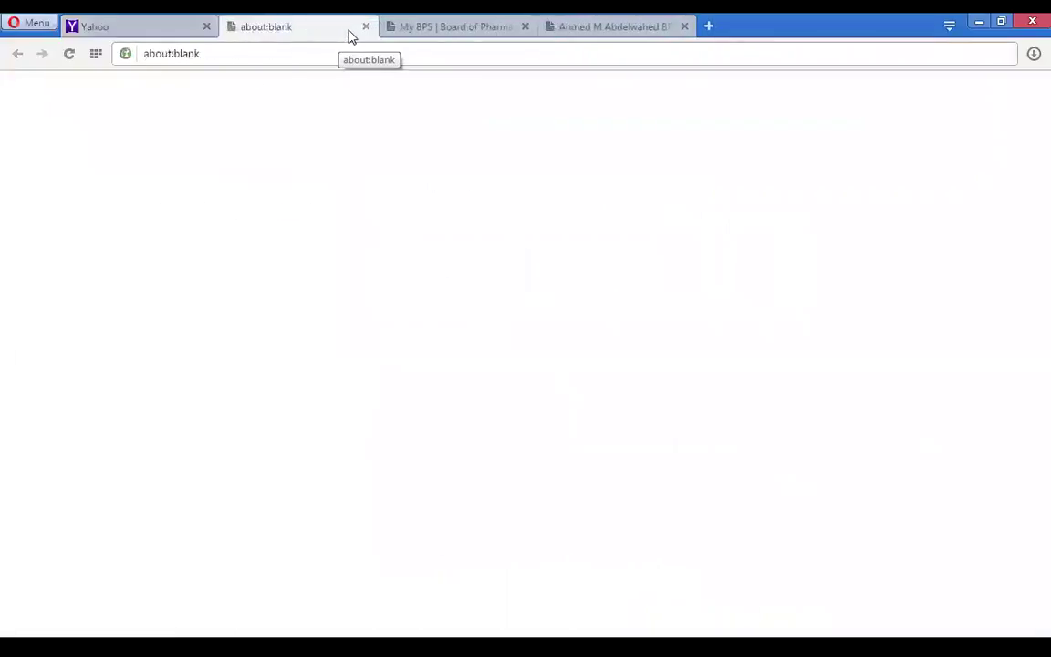
{"action": "left_click", "coordinate": [366, 26]}
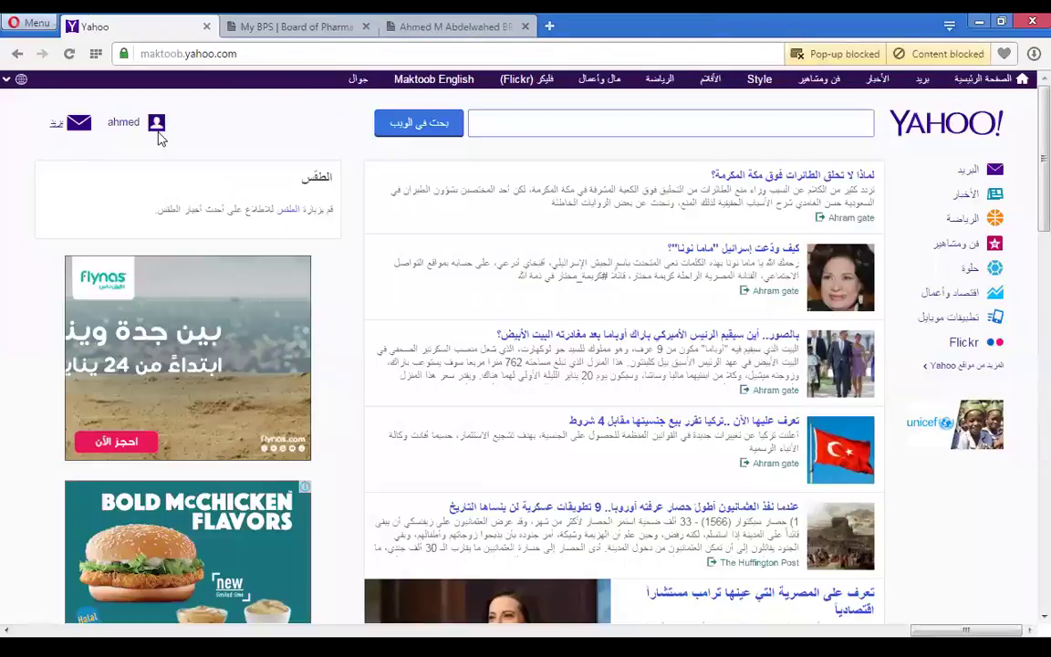
{"action": "left_click", "coordinate": [60, 132]}
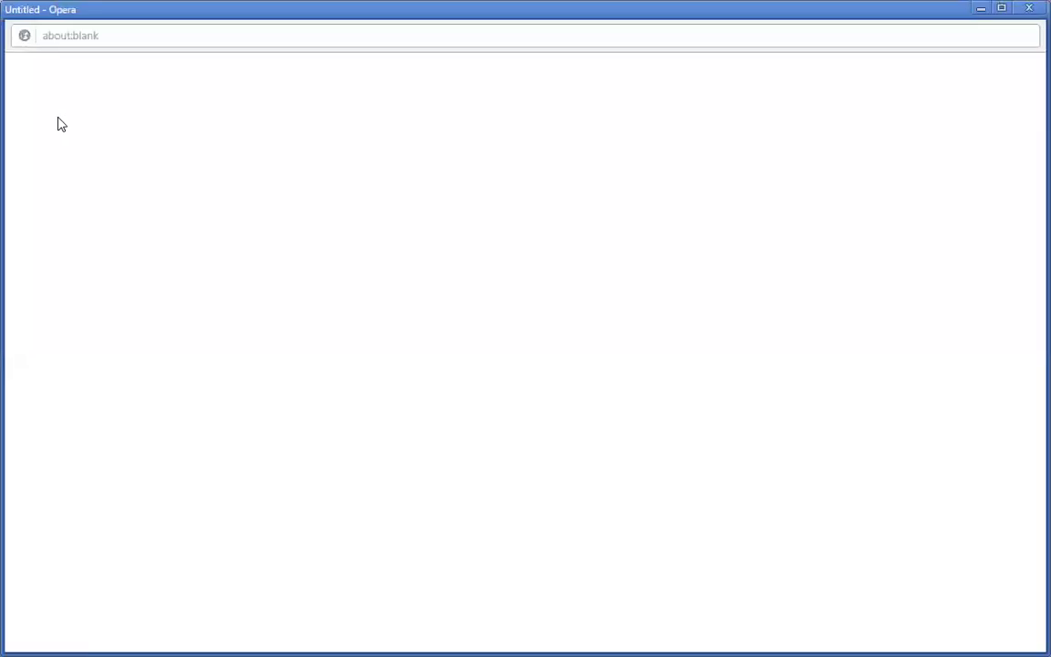
{"action": "left_click", "coordinate": [1029, 8]}
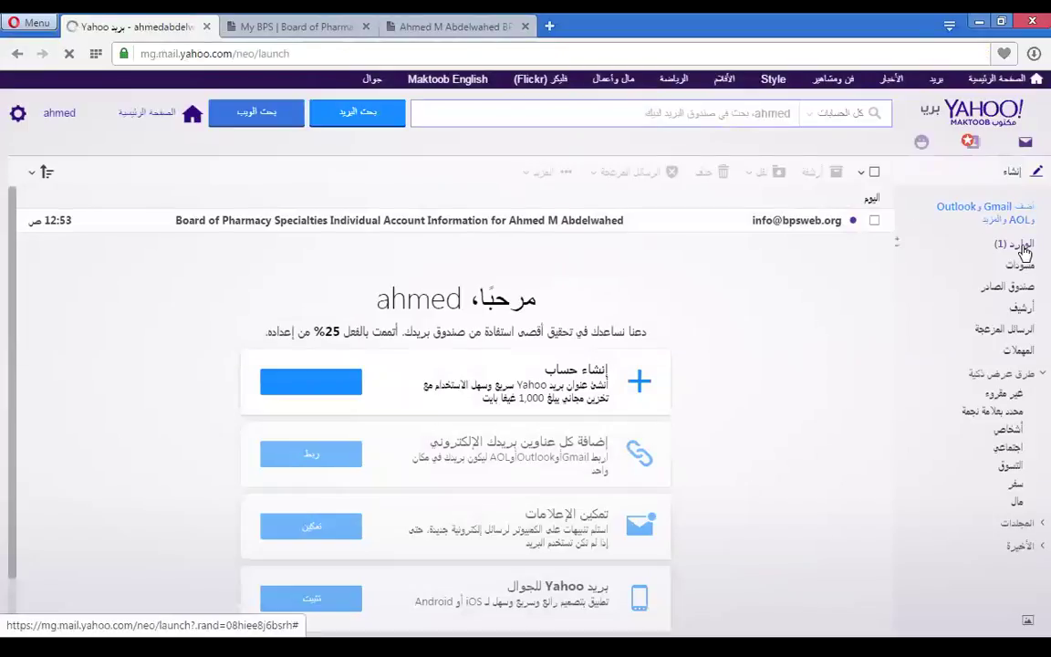
{"action": "left_click", "coordinate": [722, 222]}
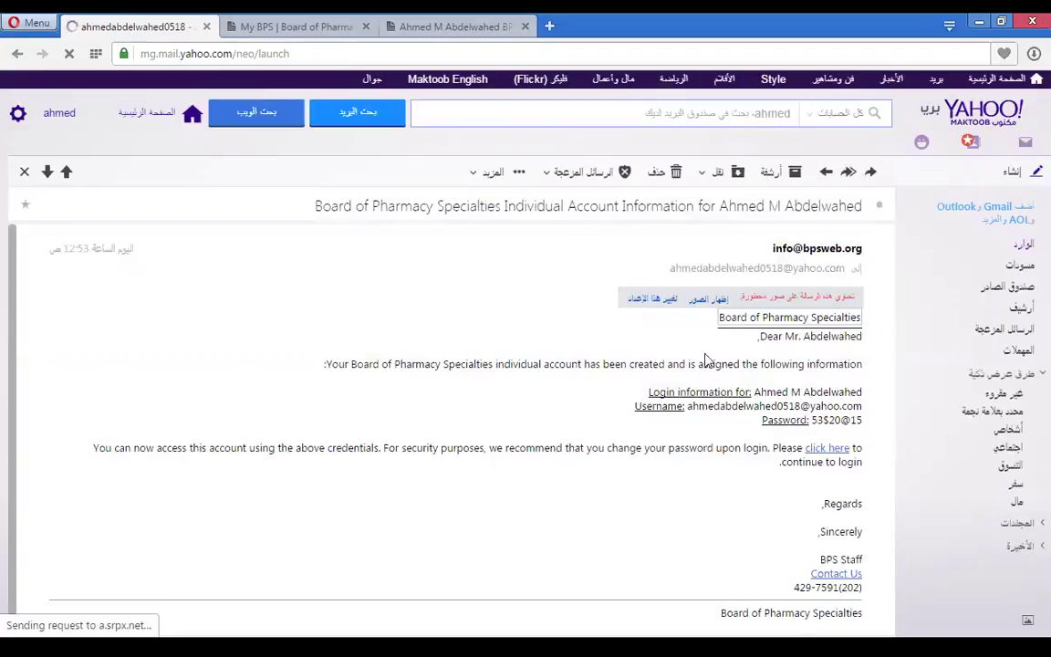
{"action": "left_click", "coordinate": [317, 31]}
- Log out of the BPS Portal and return to the bpsweb.org My BPS page
{"action": "left_click", "coordinate": [394, 31]}
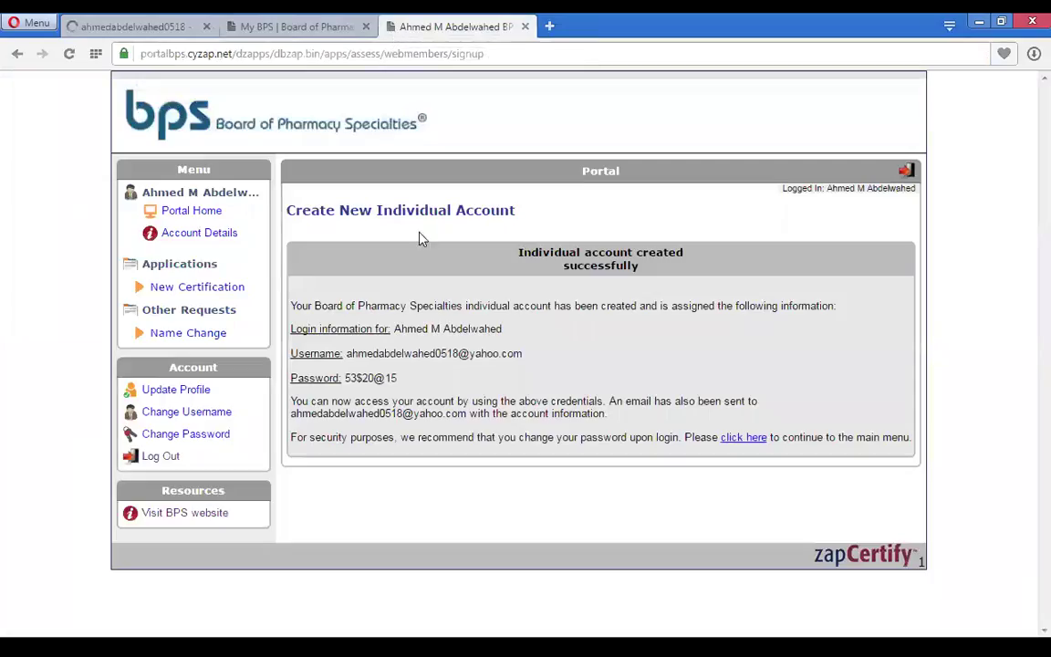
{"action": "left_click", "coordinate": [161, 457]}
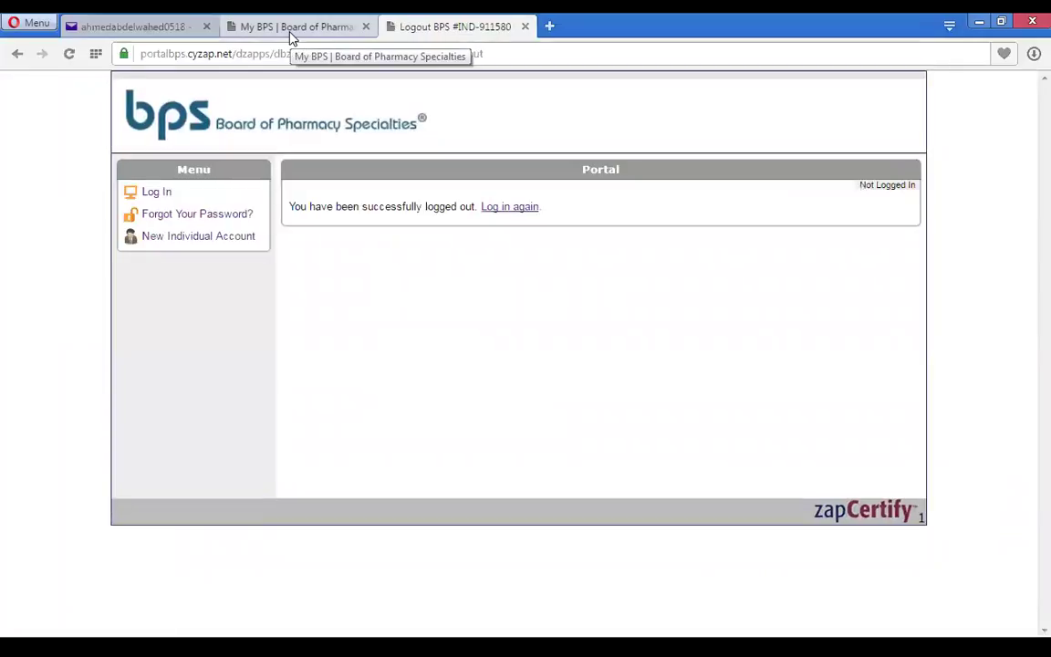
{"action": "left_click", "coordinate": [291, 33]}
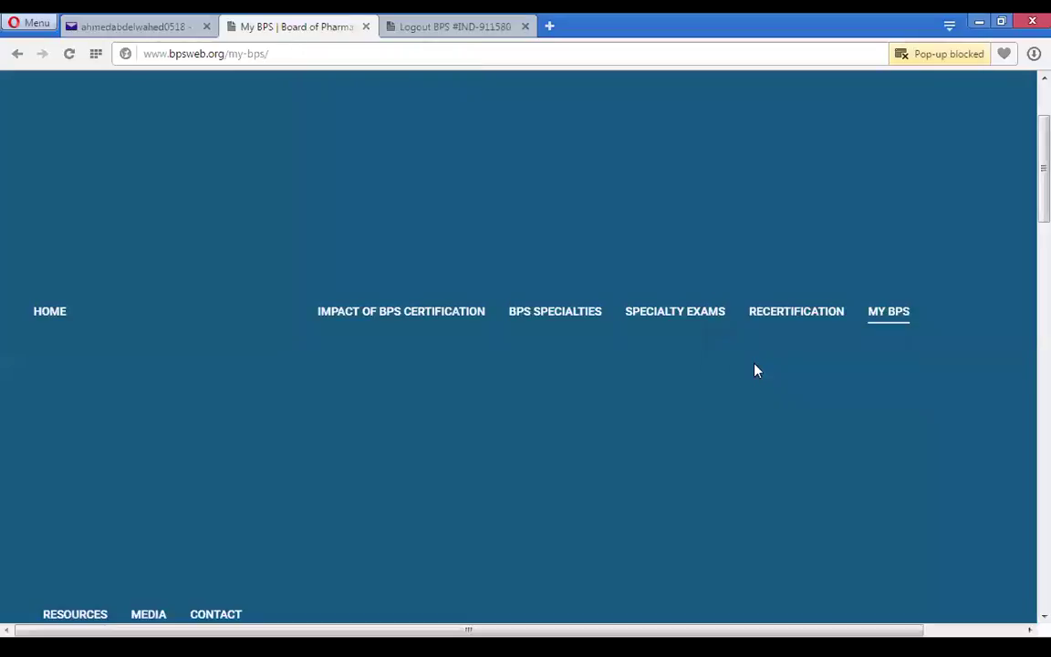
{"action": "mouse_move", "coordinate": [899, 324]}
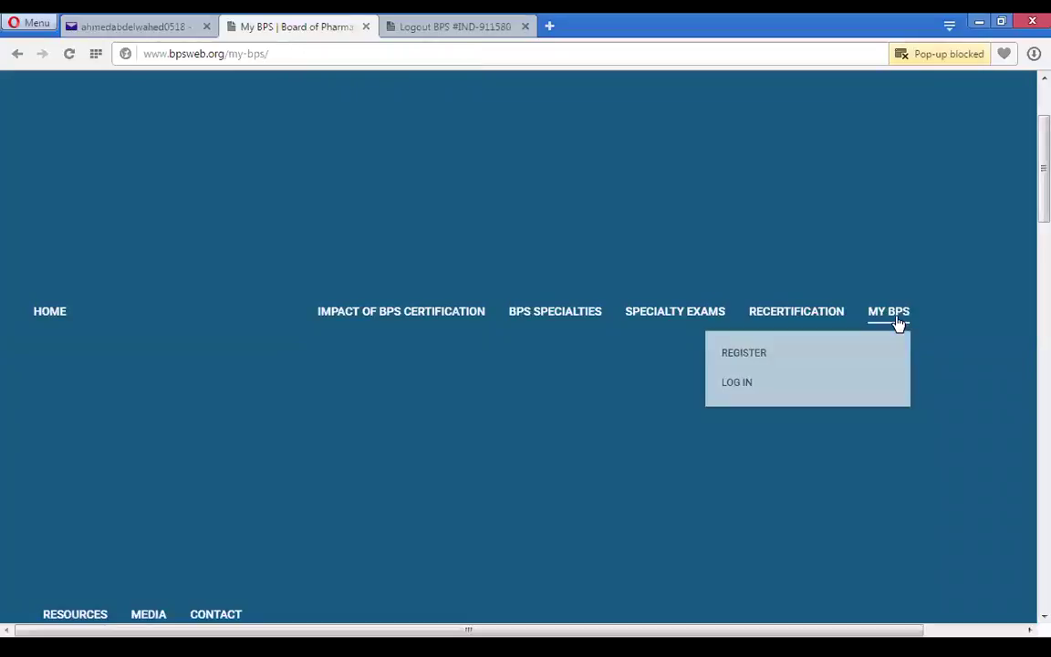
- Open the portal login page and paste in the username copied from the email
{"action": "left_click", "coordinate": [737, 383]}
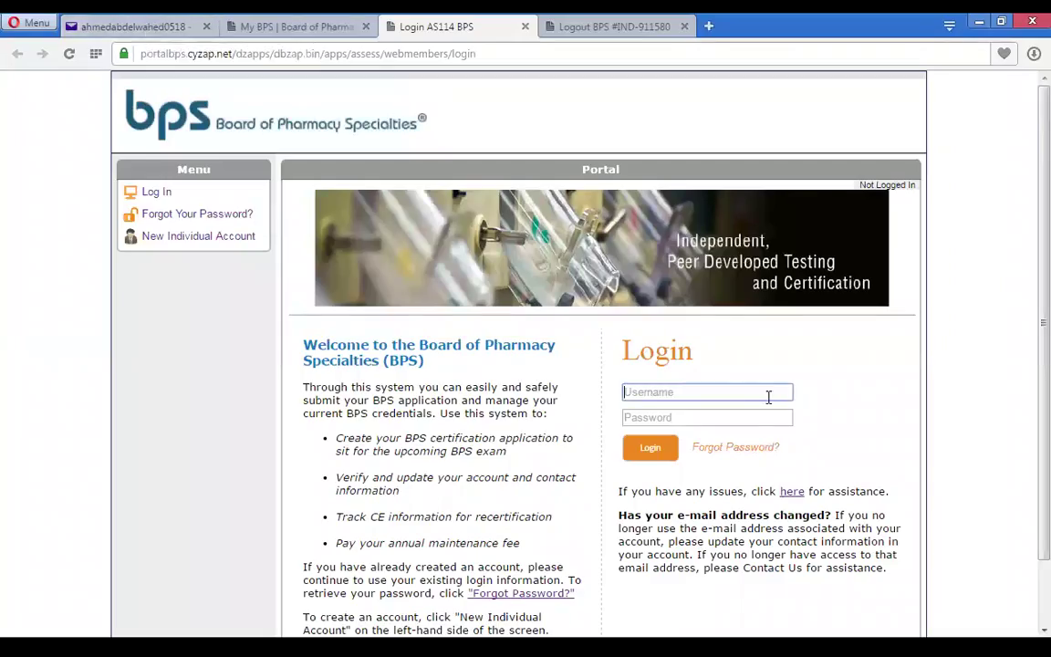
{"action": "left_click", "coordinate": [133, 27]}
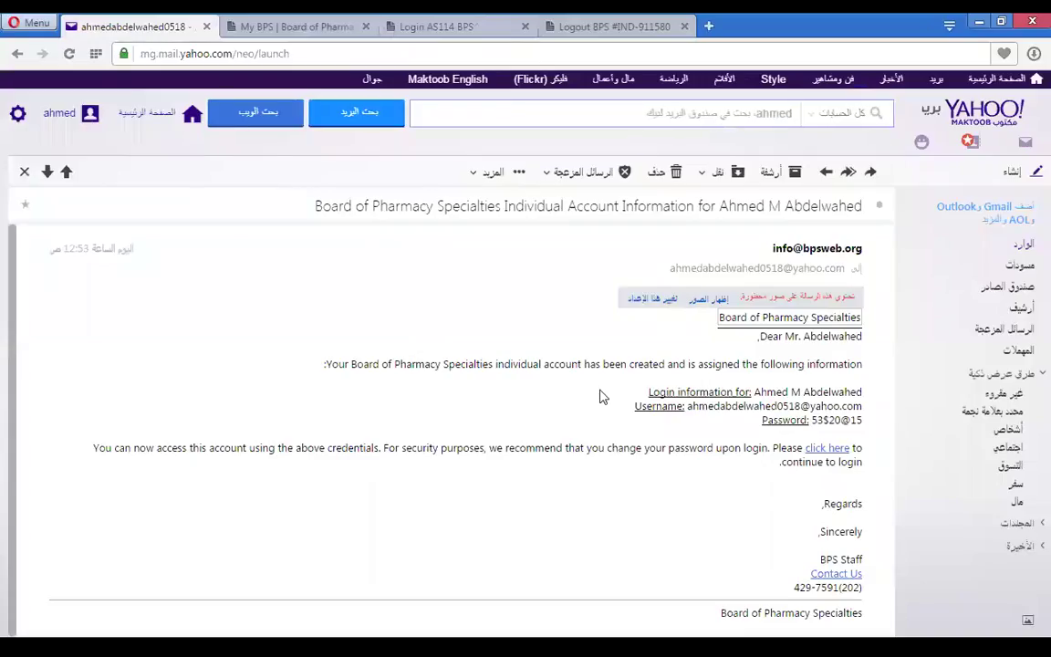
{"action": "left_click_drag", "start_coordinate": [688, 410], "coordinate": [867, 410]}
{"action": "key", "text": "ctrl+c"}
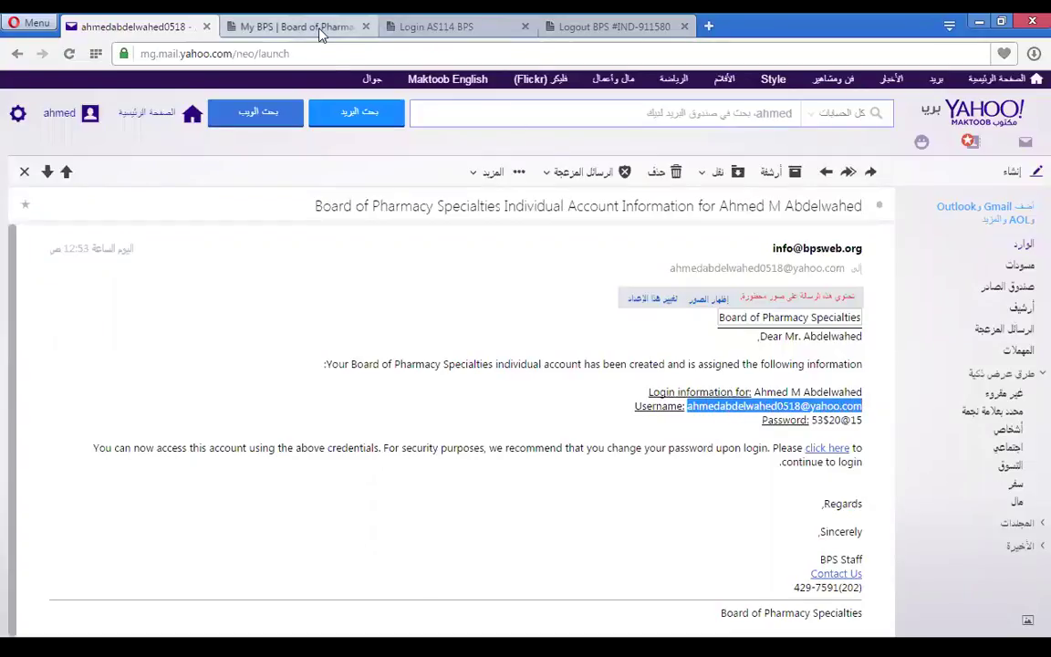
{"action": "left_click", "coordinate": [286, 25]}
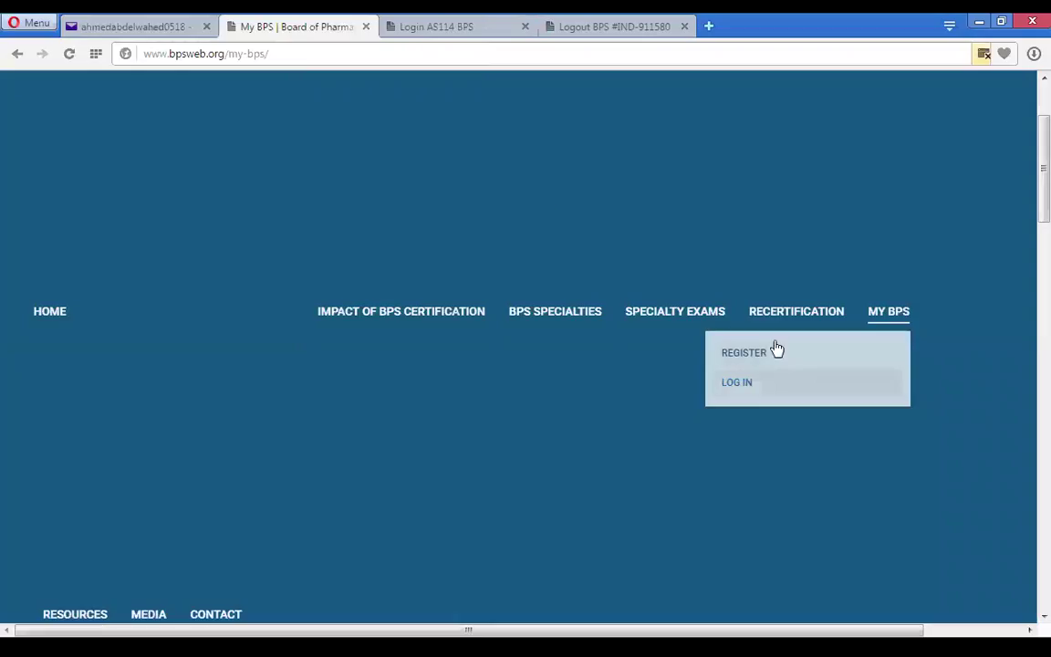
{"action": "left_click", "coordinate": [392, 30]}
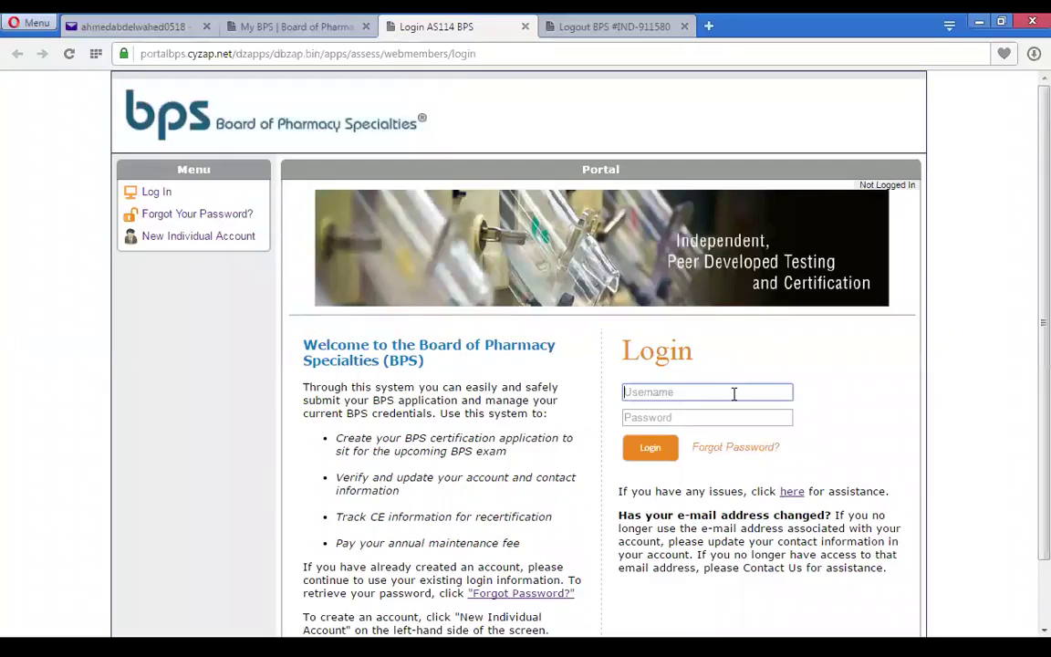
{"action": "key", "text": "ctrl+v"}
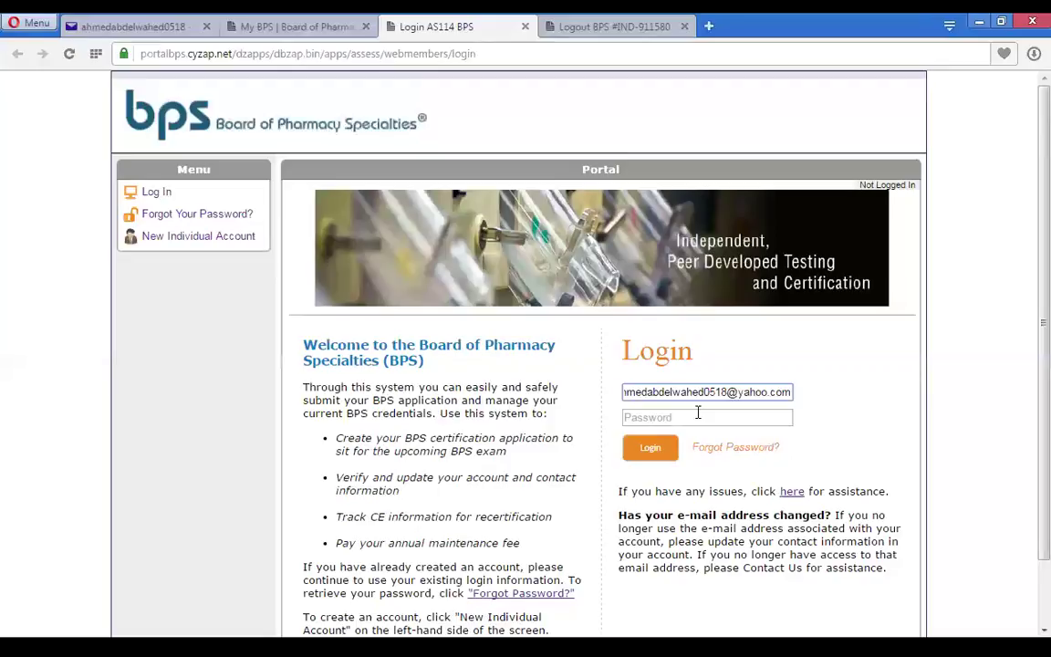
- Copy the emailed password into the login form's Password field
{"action": "left_click", "coordinate": [698, 412]}
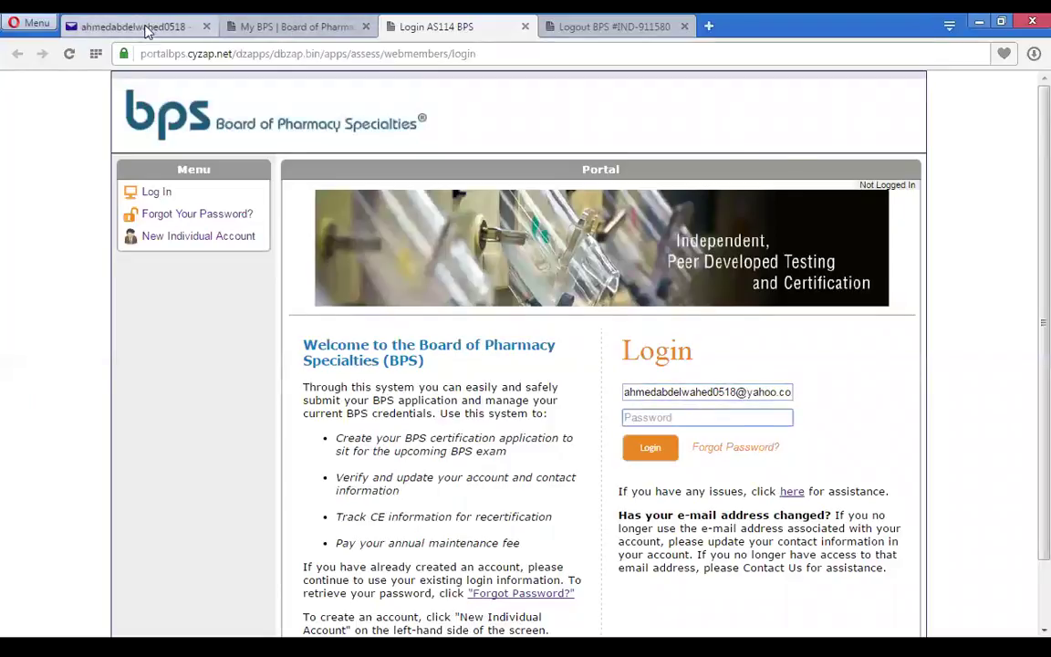
{"action": "left_click", "coordinate": [135, 28]}
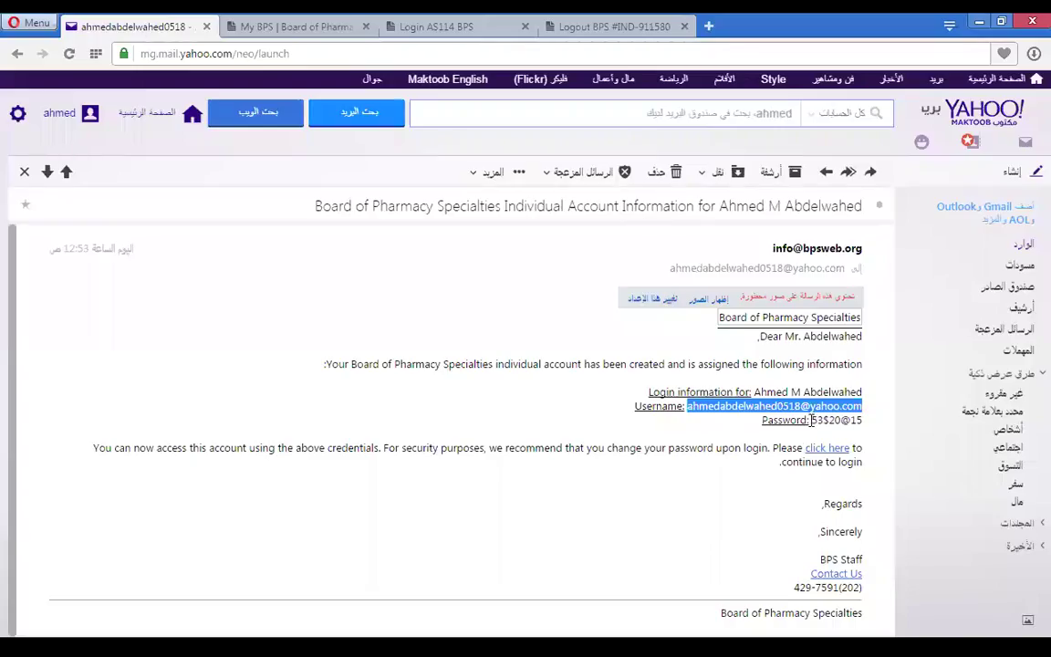
{"action": "left_click_drag", "start_coordinate": [813, 421], "coordinate": [860, 426]}
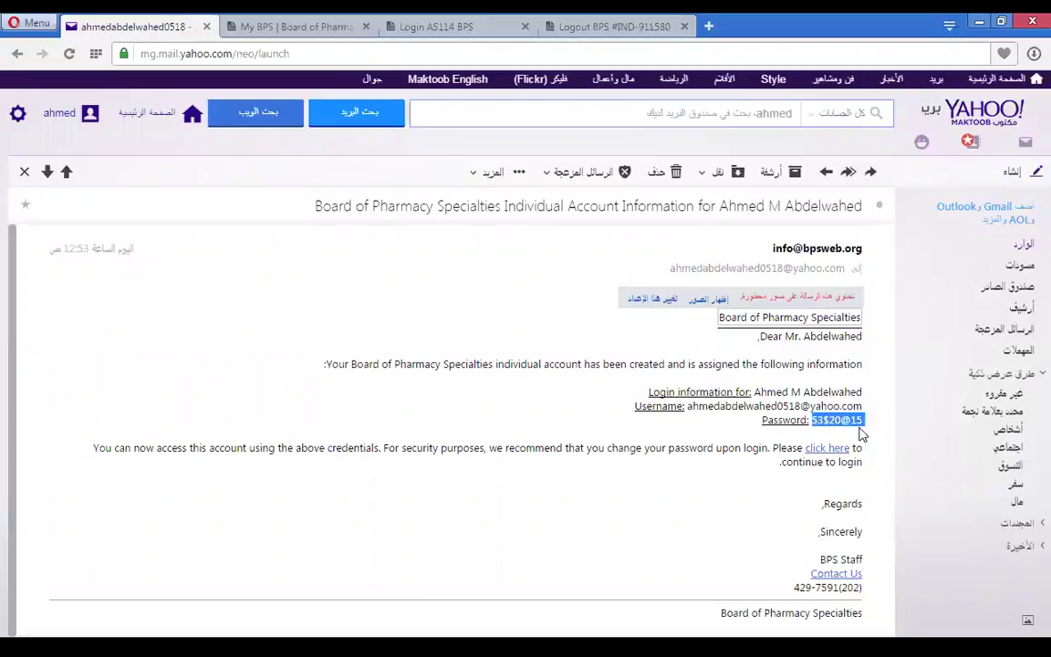
{"action": "left_click", "coordinate": [315, 30]}
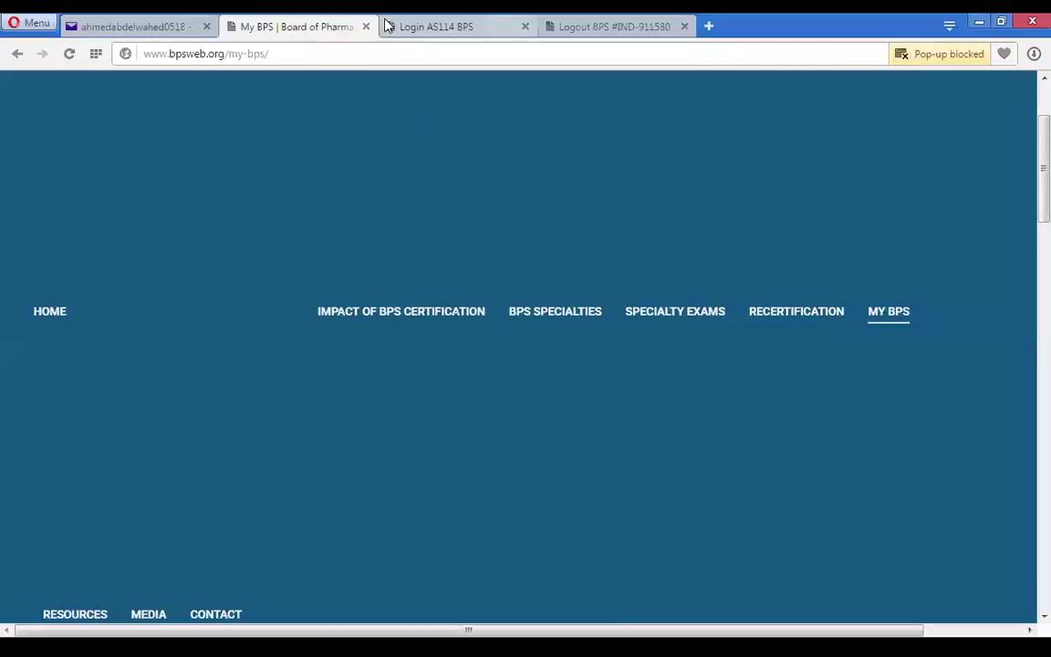
{"action": "left_click", "coordinate": [389, 28]}
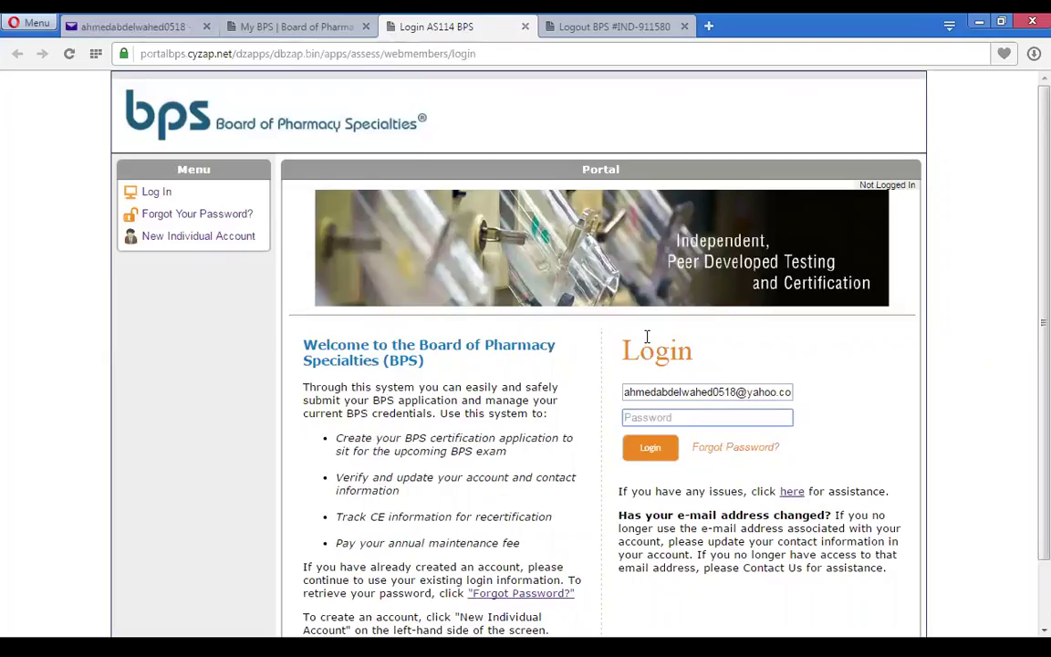
{"action": "key", "text": "ctrl+v"}
- Submit the emailed login credentials and decline the browser's offer to save the password
{"action": "left_click", "coordinate": [649, 449]}
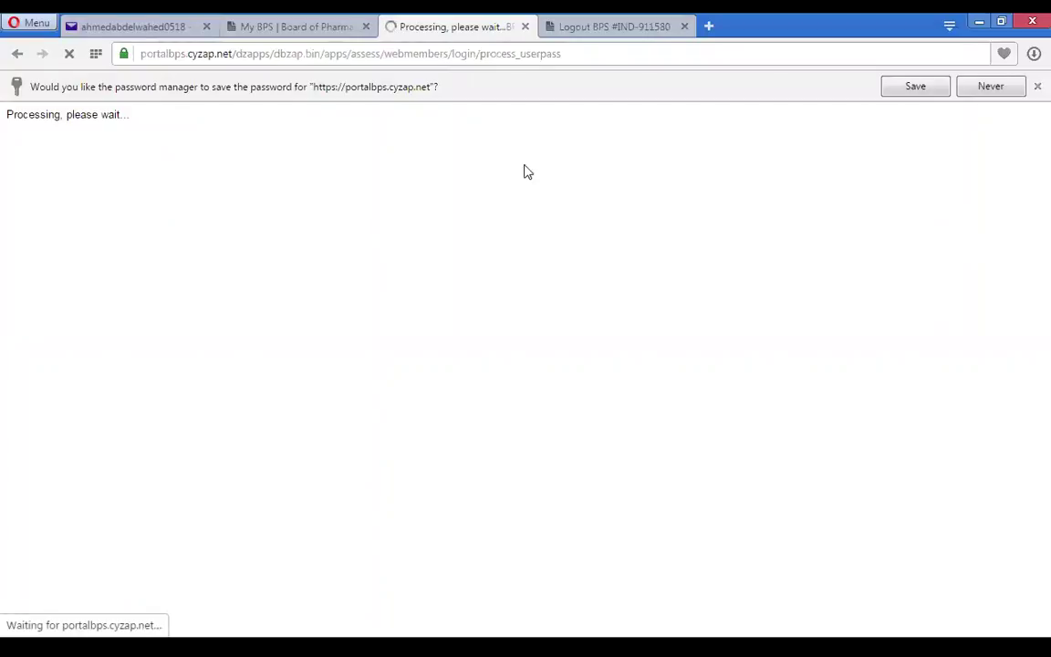
{"action": "left_click", "coordinate": [1001, 89]}
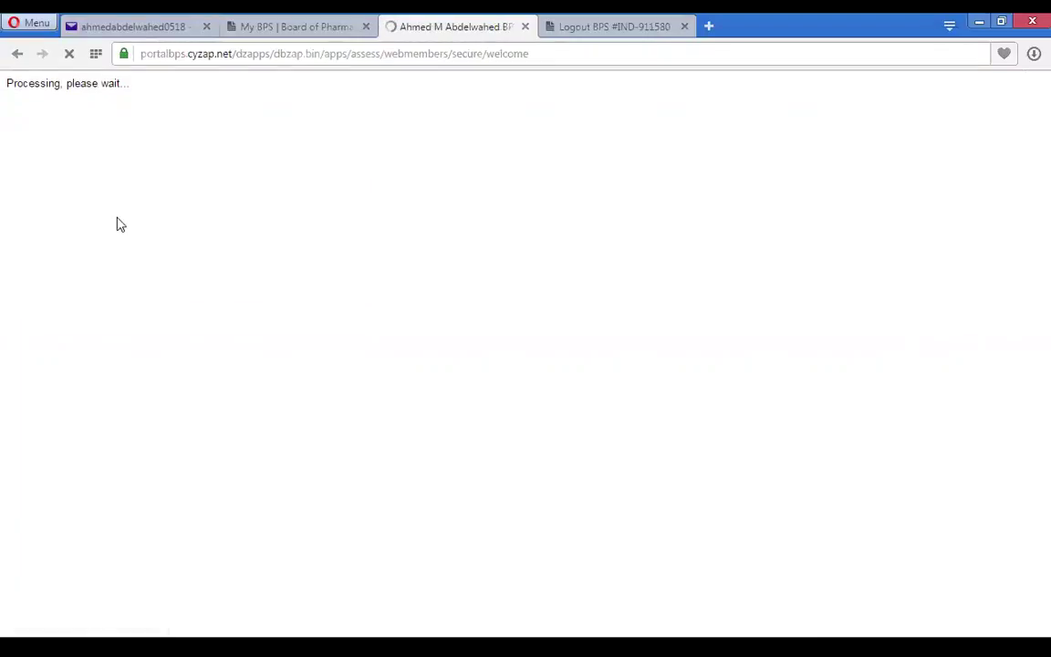